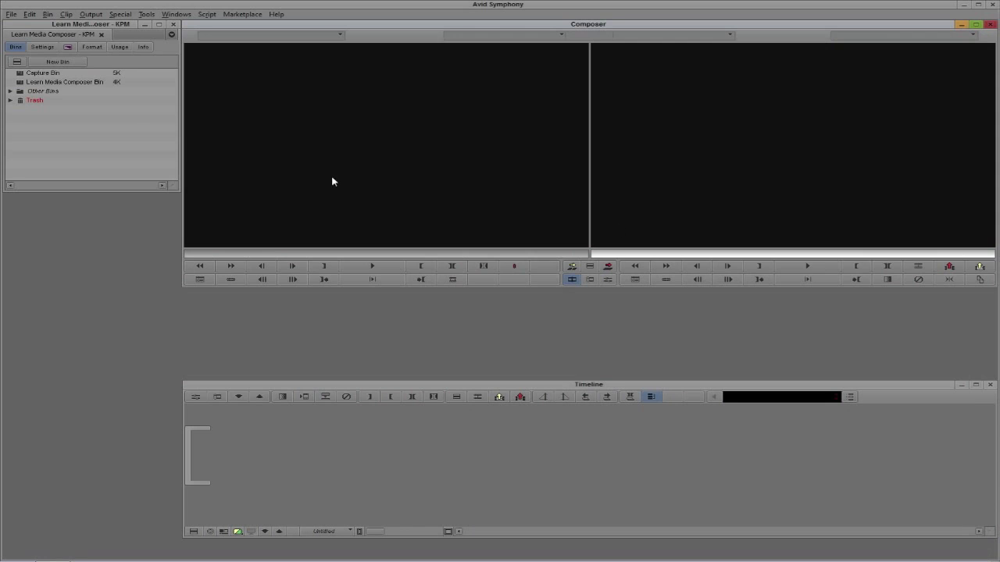
- Open the Capture Bin and place its window beside the Composer monitors
double_click(19, 73)
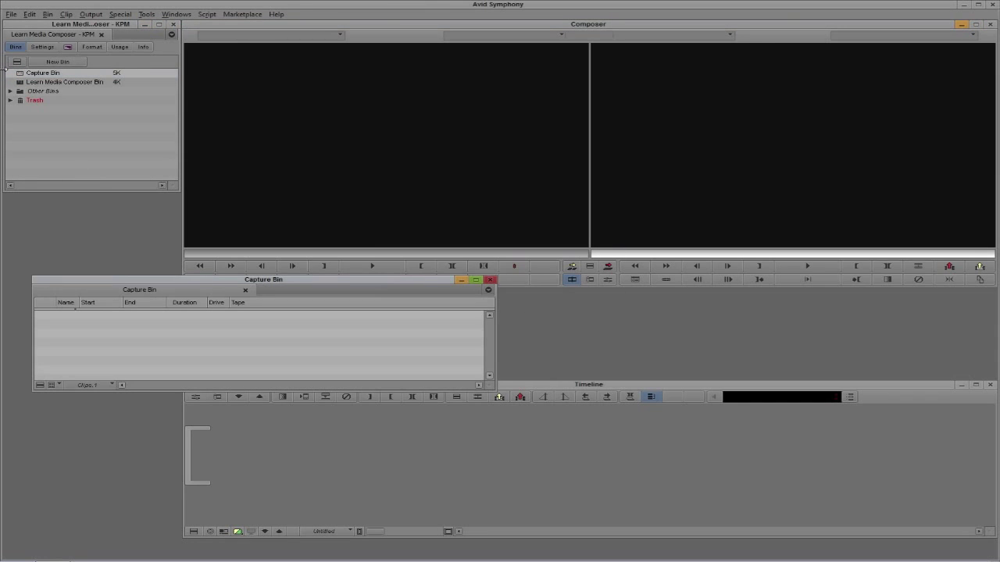
left_click_drag(215, 281, 196, 280)
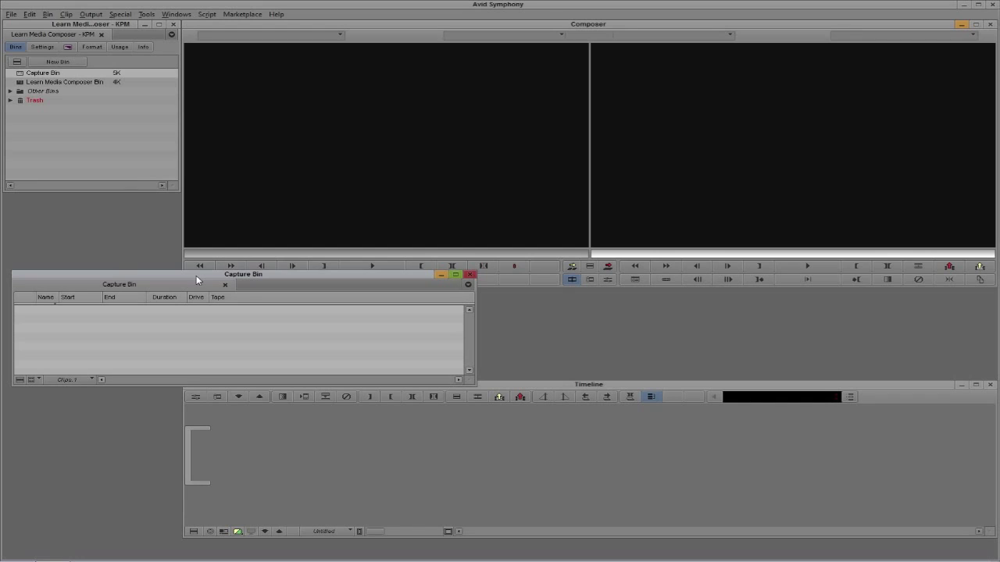
right_click(131, 317)
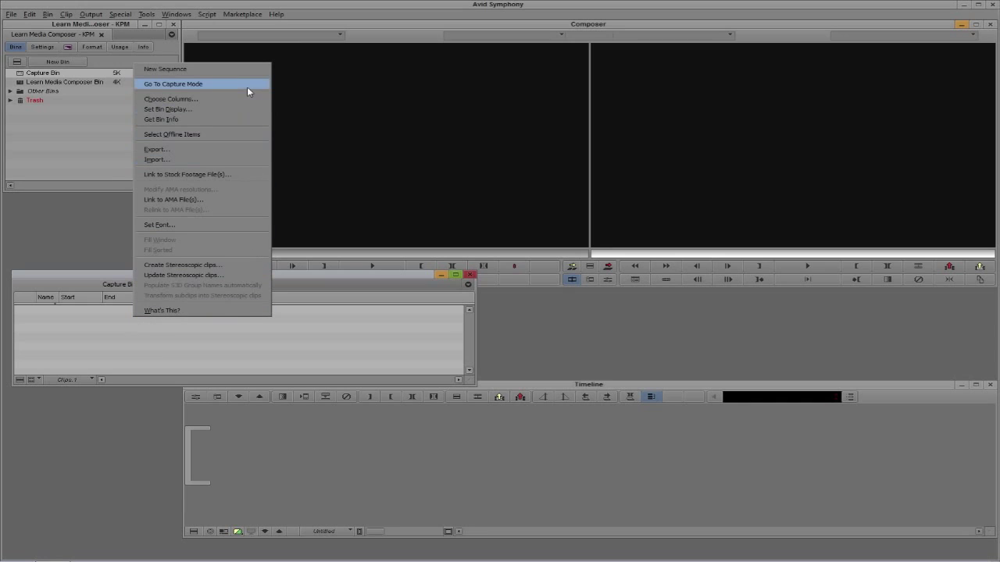
left_click(337, 346)
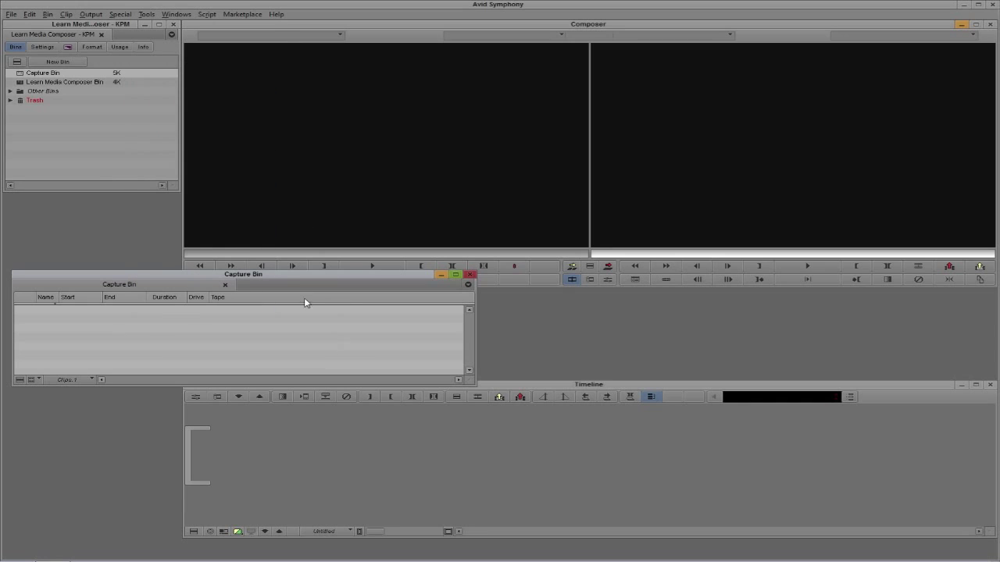
left_click(145, 14)
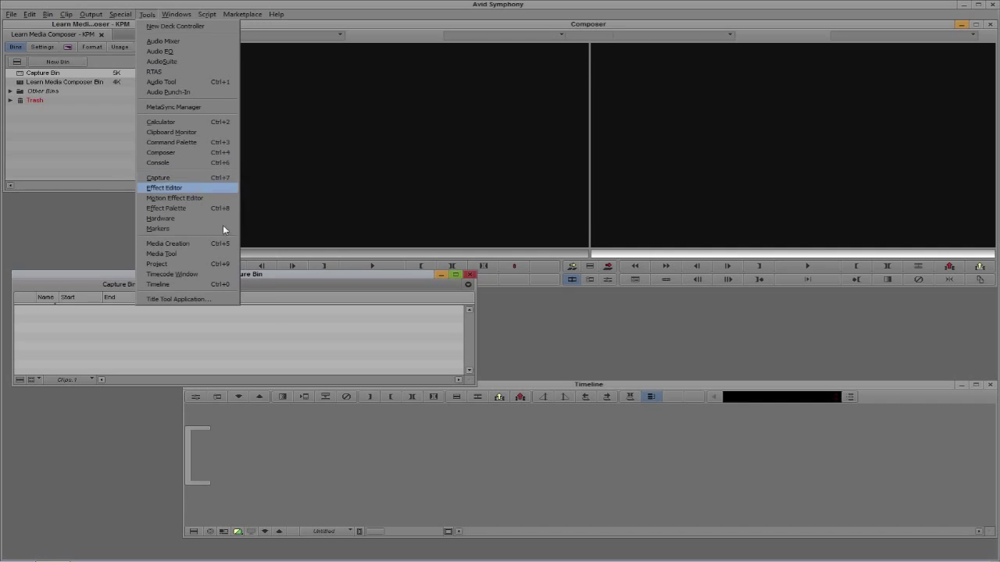
- Open the Capture Tool, dismiss the no-signal alert, and reopen it with Ctrl+7
left_click(293, 319)
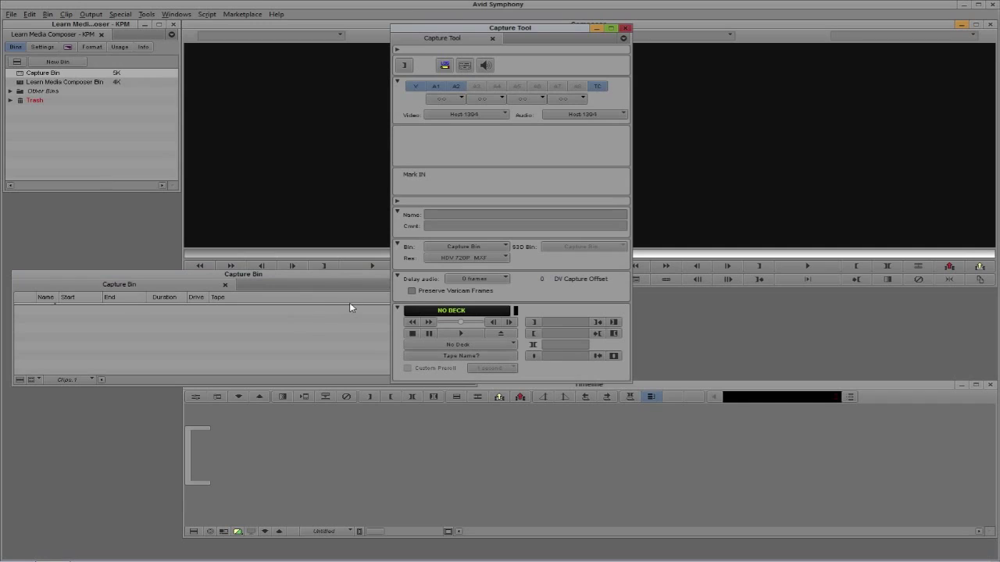
left_click(444, 66)
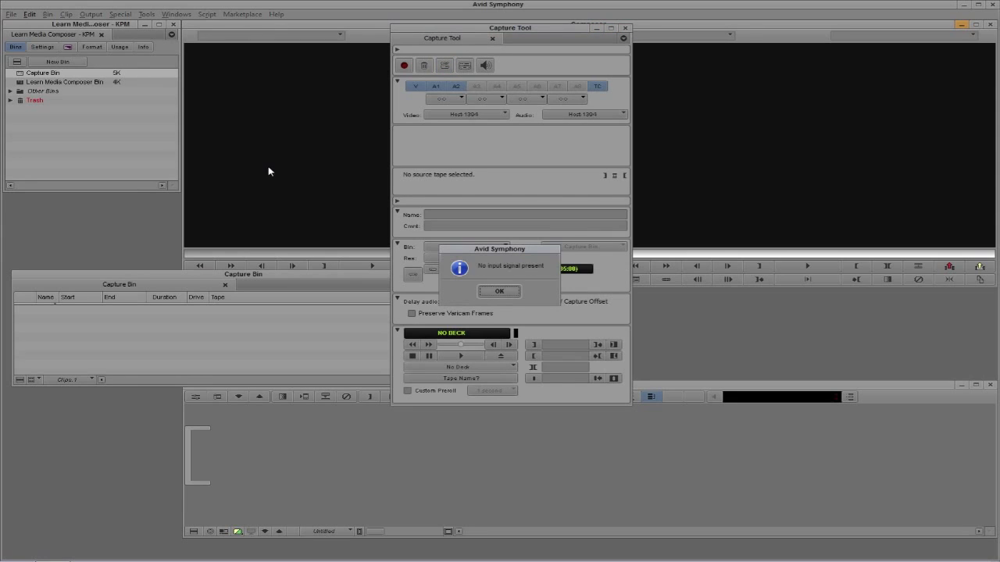
left_click(504, 293)
left_click(624, 29)
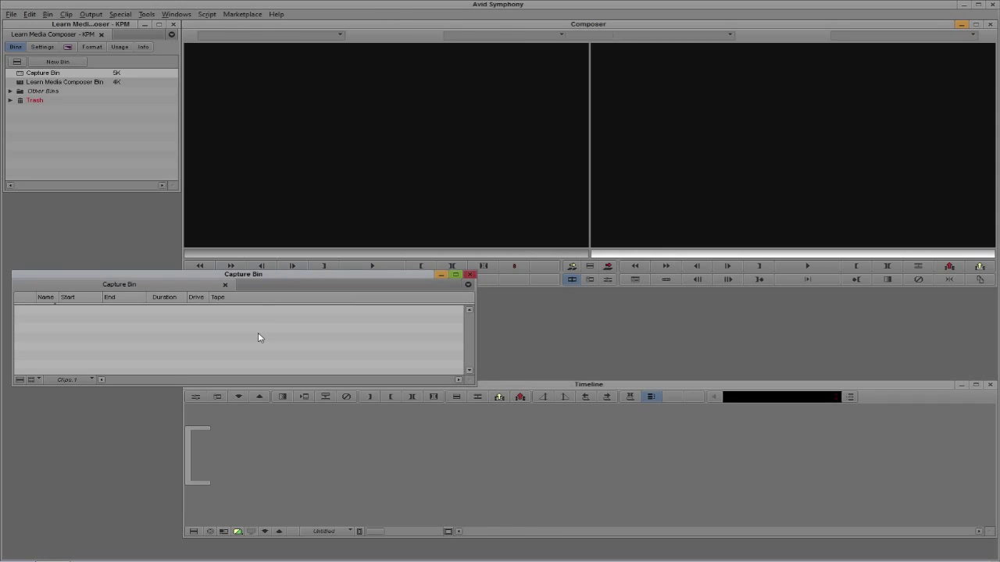
key("ctrl+7")
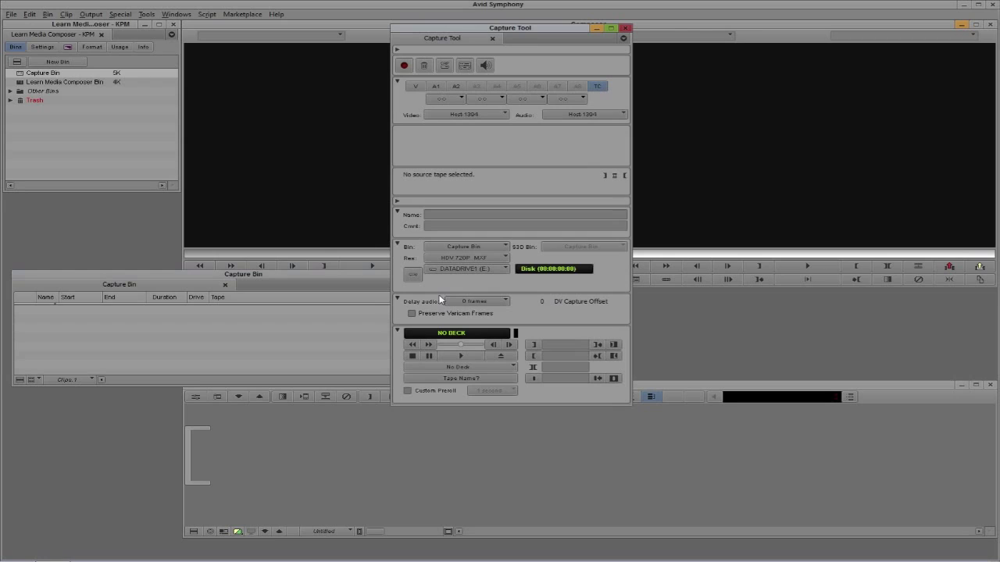
- Toggle the Capture Tool to log mode and enable the V, A1 and A2 tracks
left_click(445, 66)
left_click(415, 86)
left_click(436, 86)
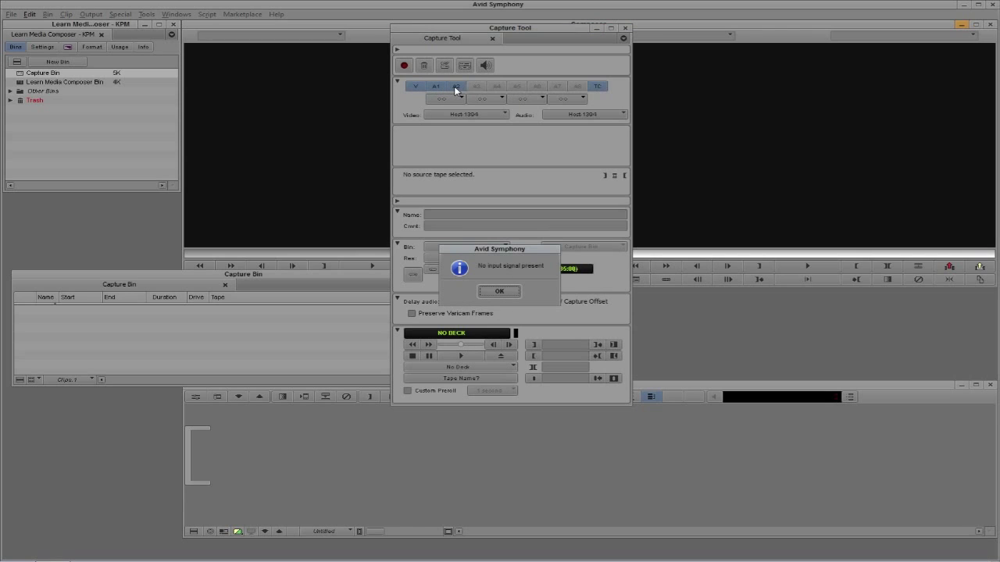
left_click(454, 86)
left_click(492, 292)
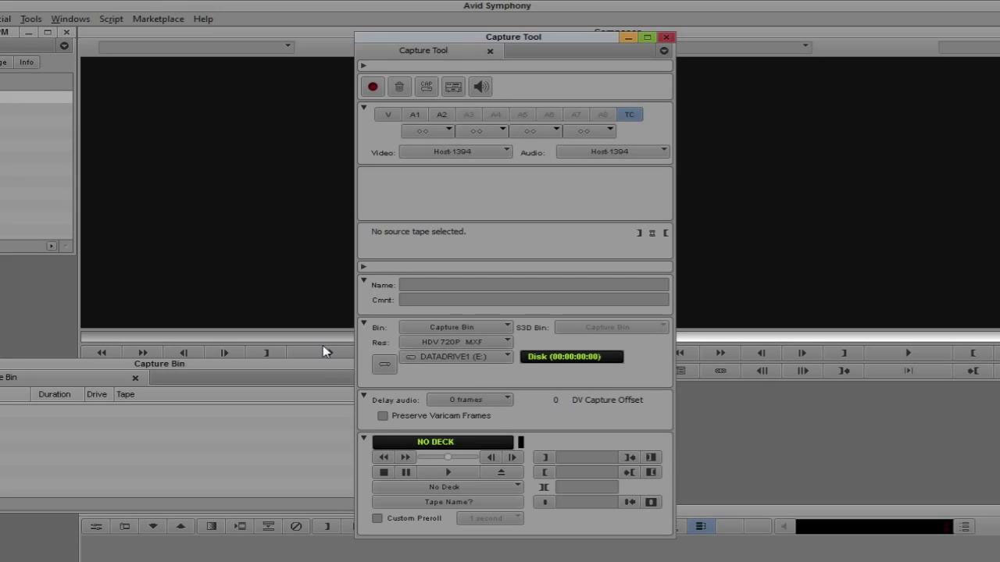
- Switch the Capture Tool into LOG mode
left_click(427, 88)
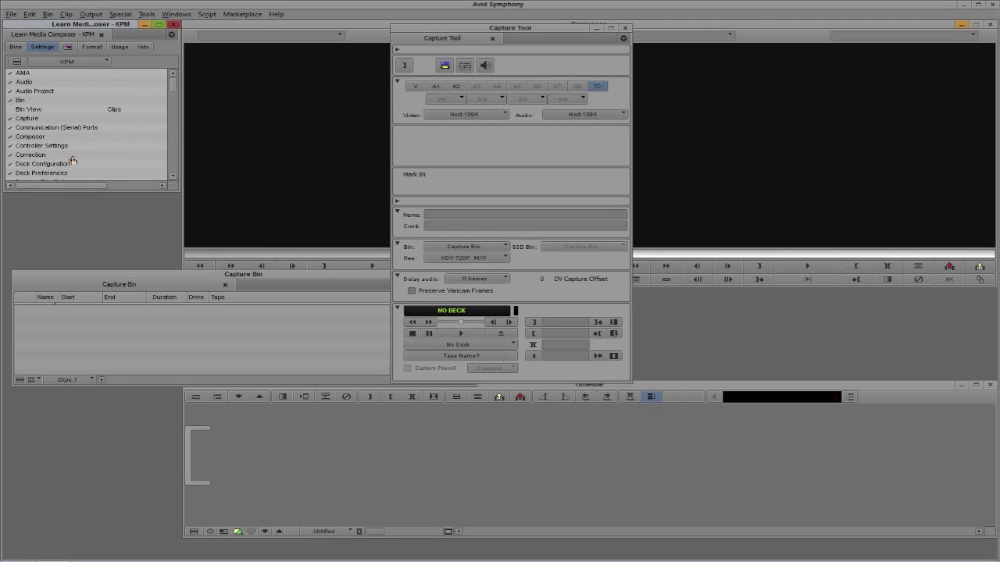
- Open Deck Preferences, try Drop Frame, then keep the fallback timecode at Non-drop Frame
left_click(29, 174)
double_click(29, 174)
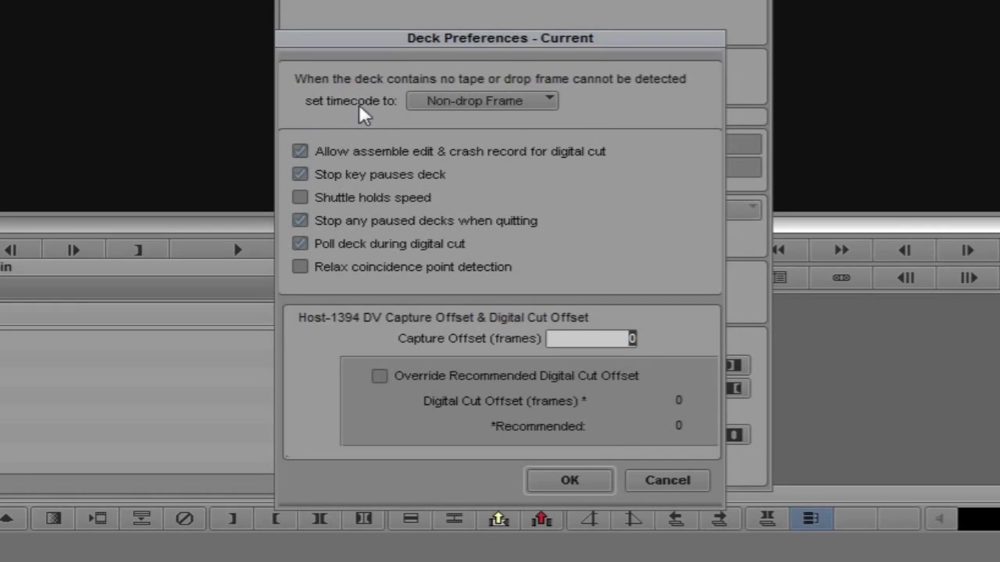
left_click(538, 99)
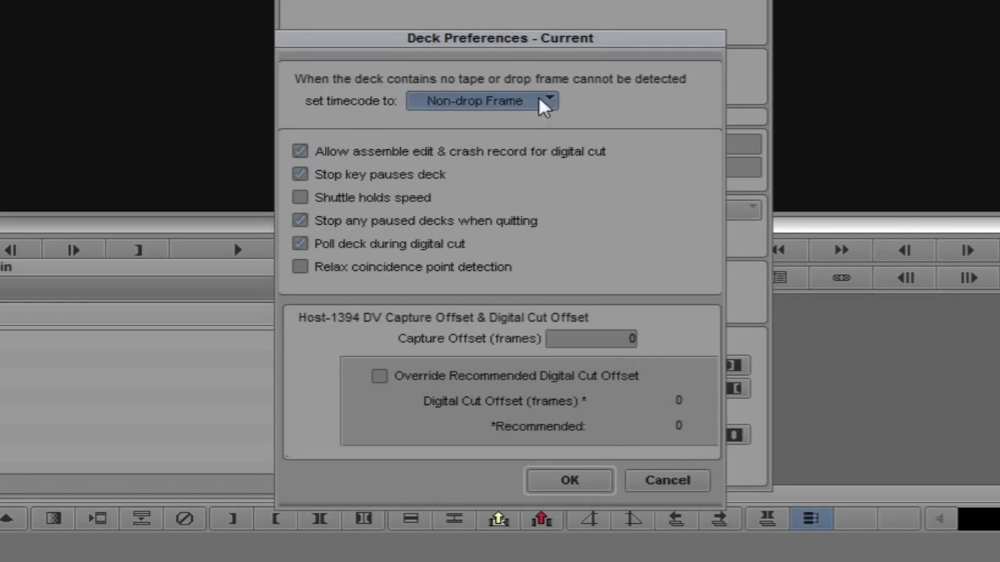
left_click(535, 122)
left_click(531, 100)
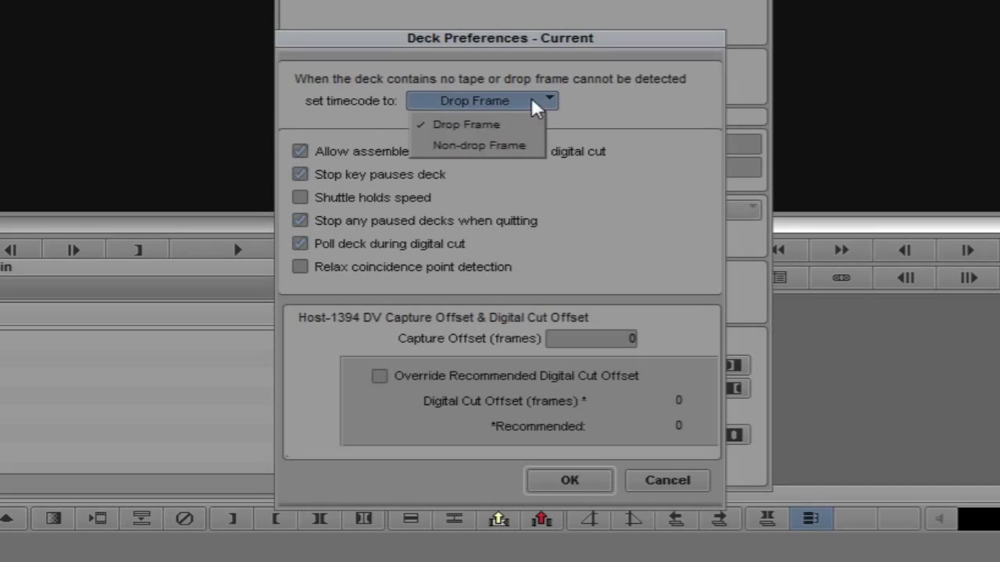
left_click(520, 146)
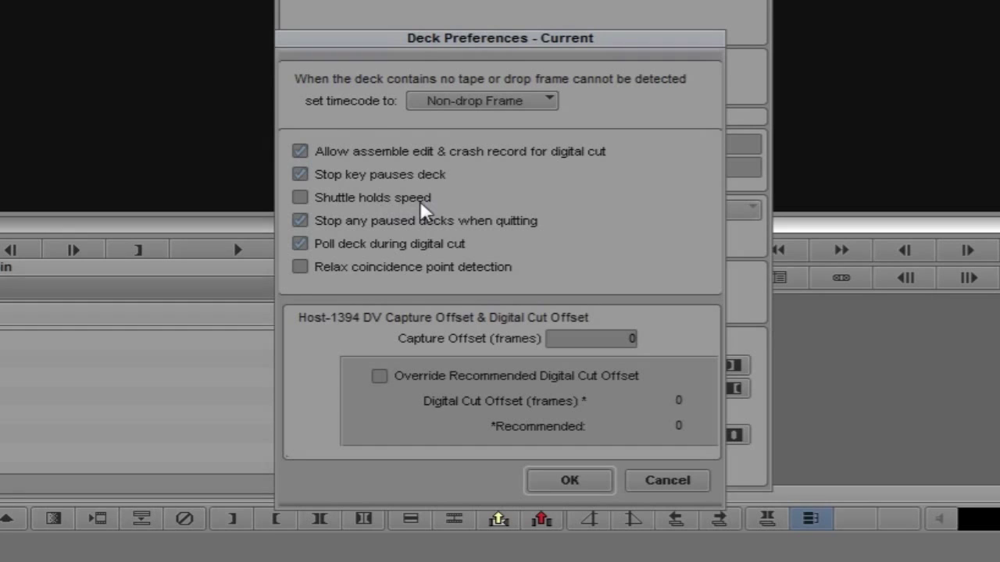
- Move Deck Preferences aside to see the Capture Tool, then accept the settings with OK
left_click_drag(413, 43, 787, 0)
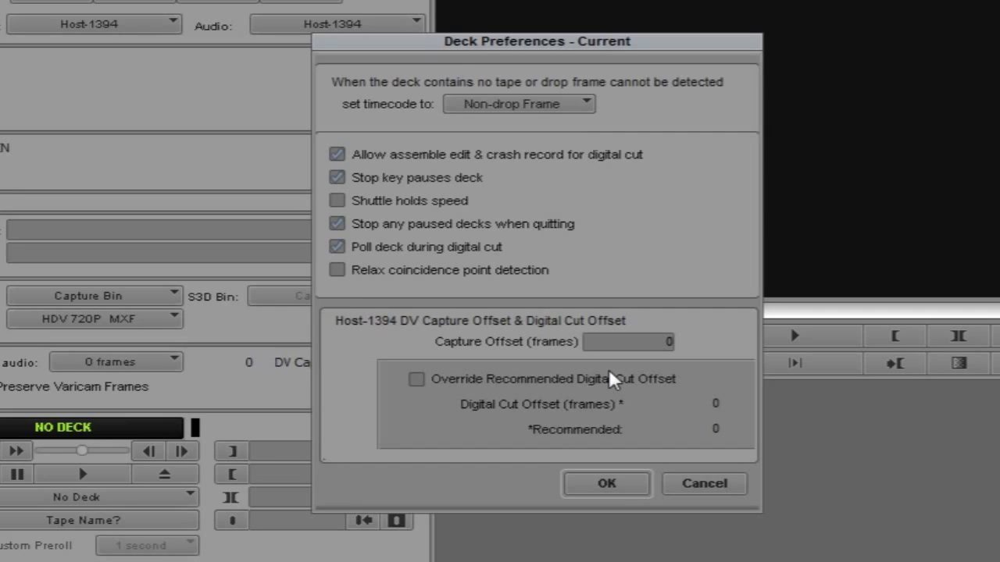
left_click(608, 484)
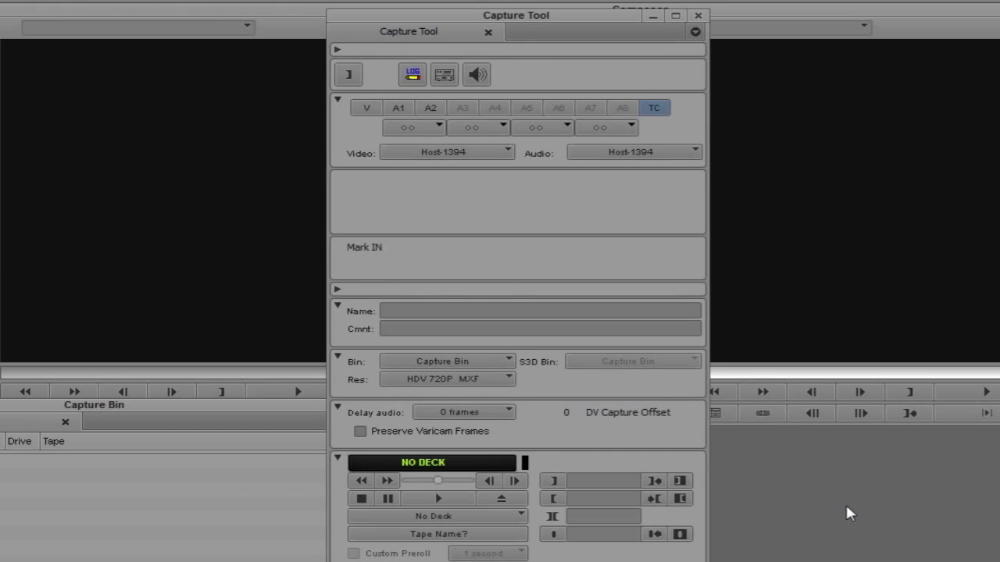
- Enable the V, A1 and A2 tracks and confirm Capture Bin as the target bin
left_click(367, 108)
left_click(397, 109)
left_click(430, 108)
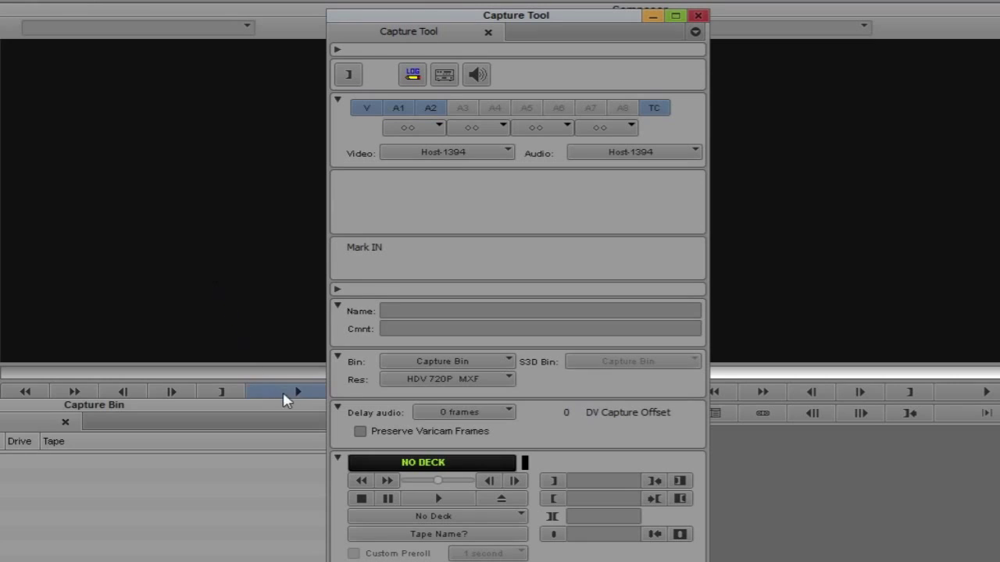
left_click(507, 360)
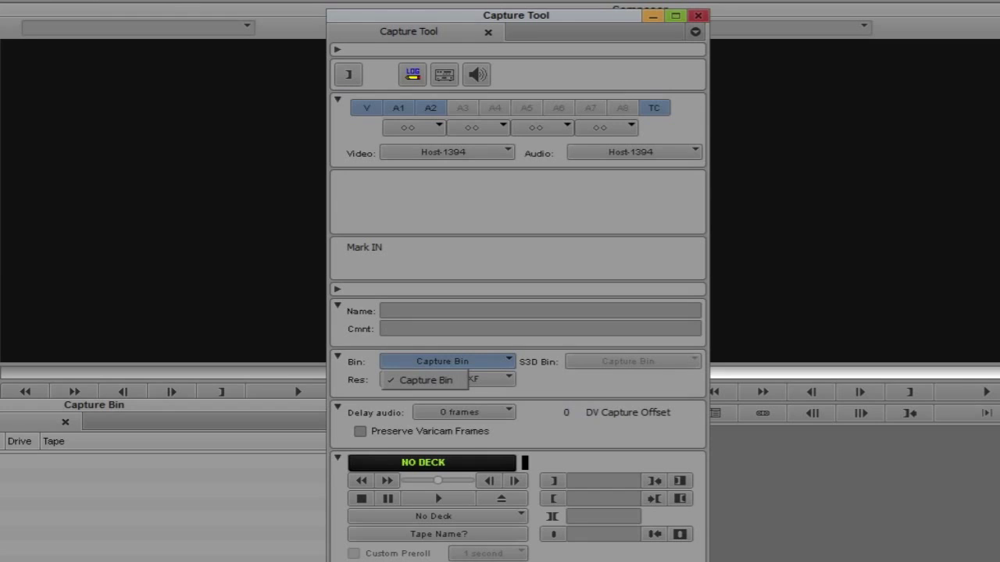
left_click(426, 379)
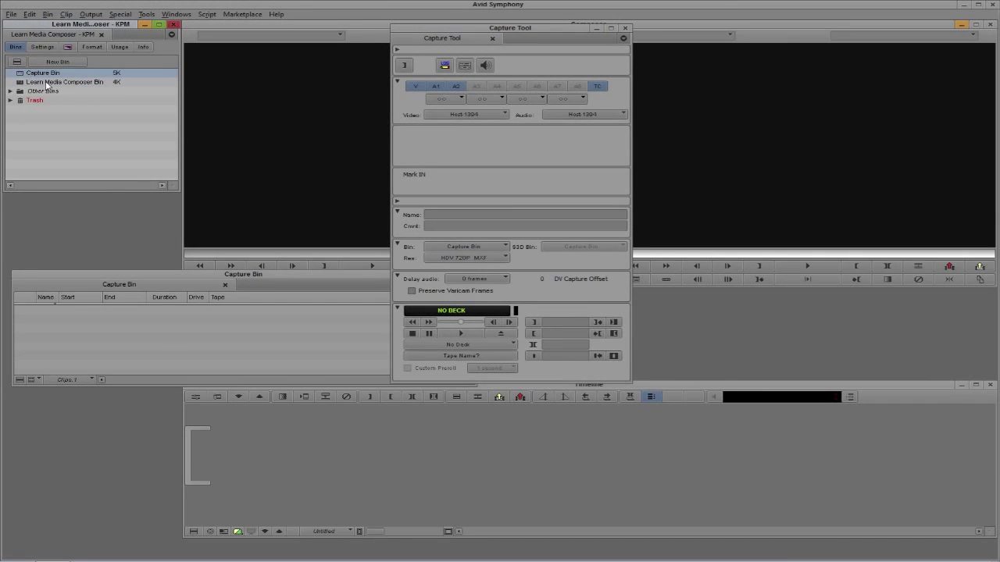
double_click(20, 84)
left_click_drag(699, 102, 215, 120)
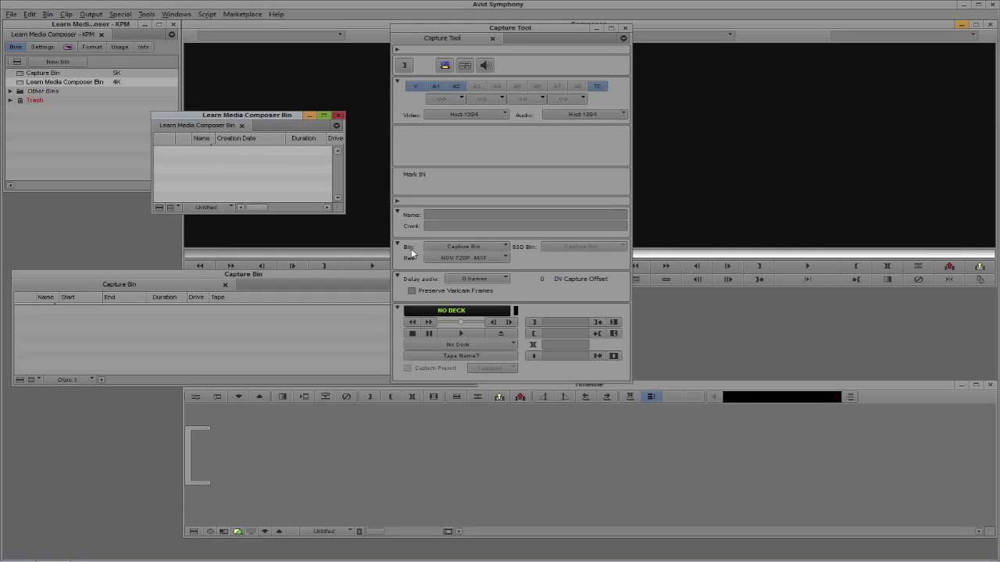
left_click(499, 249)
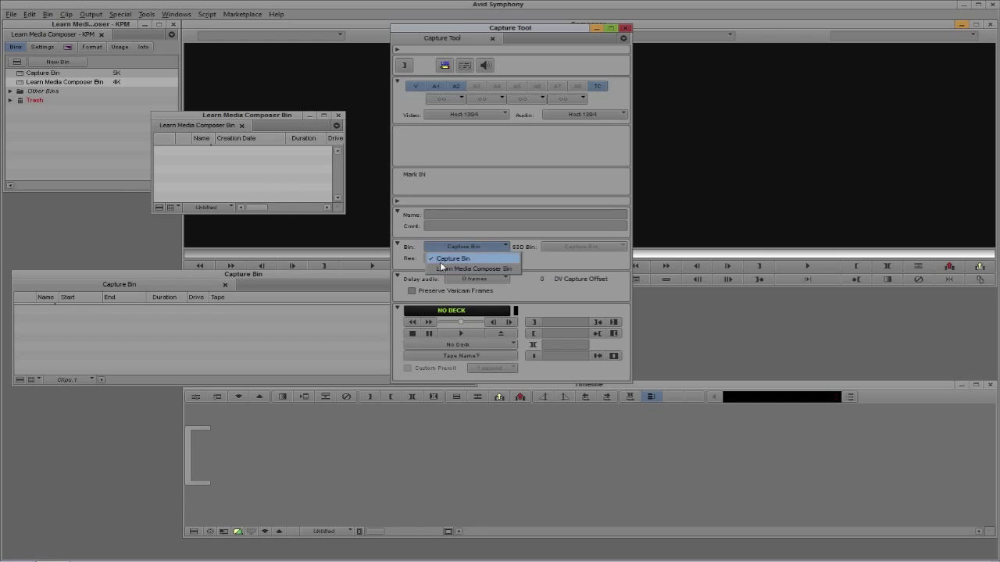
left_click(337, 115)
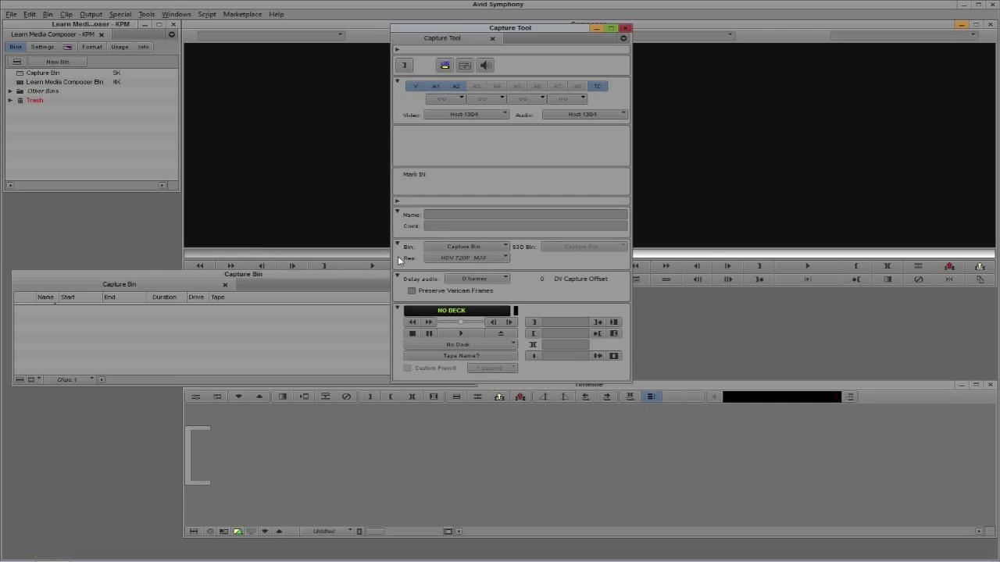
left_click(500, 259)
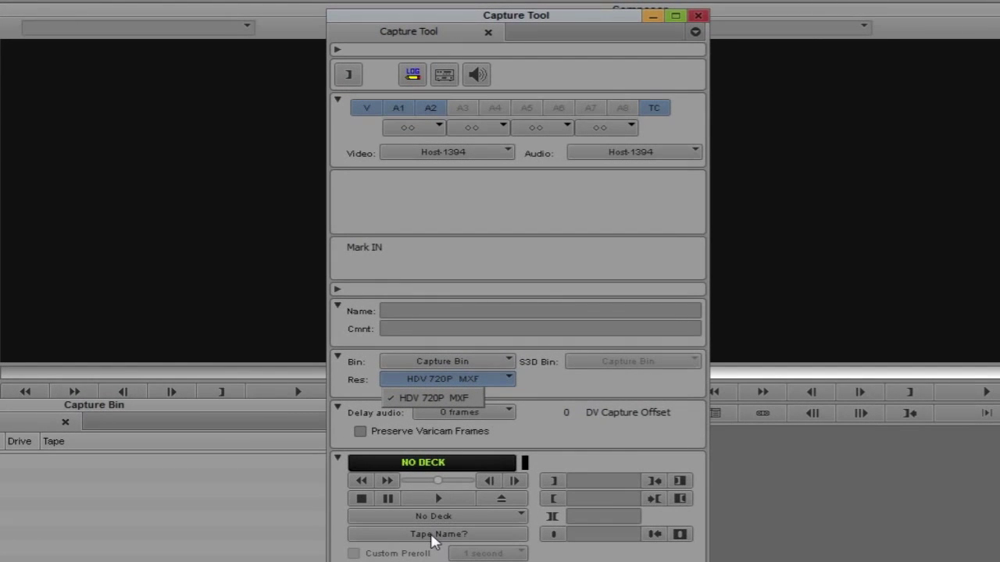
- Create a new tape named 'Kevins Logging Tape' and make it the active source tape
left_click(434, 539)
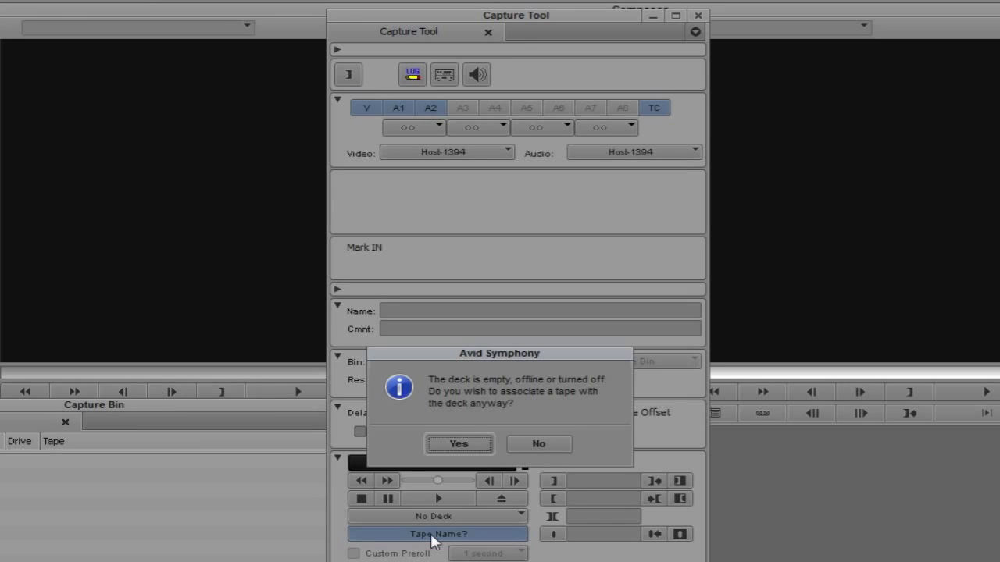
left_click(453, 447)
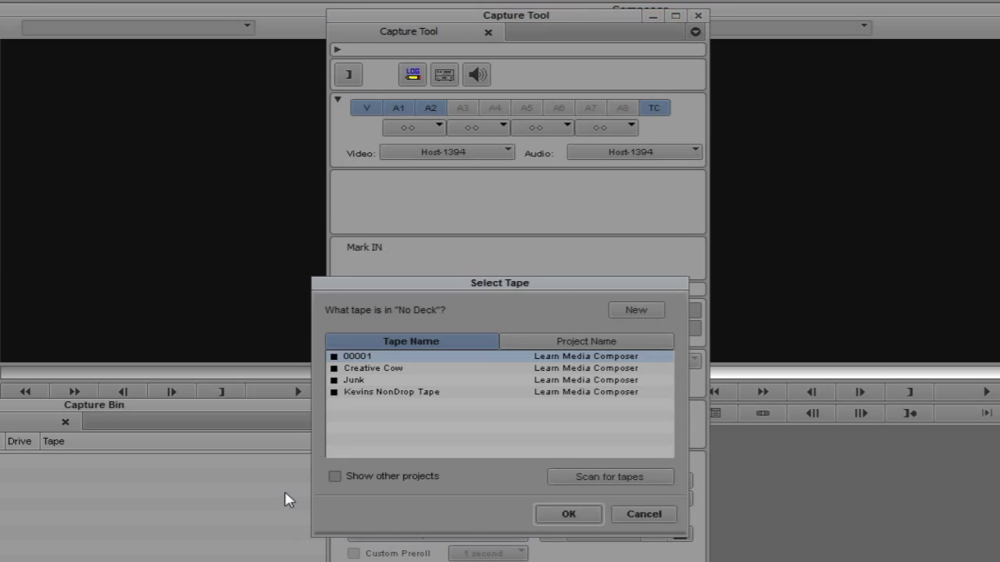
left_click(635, 309)
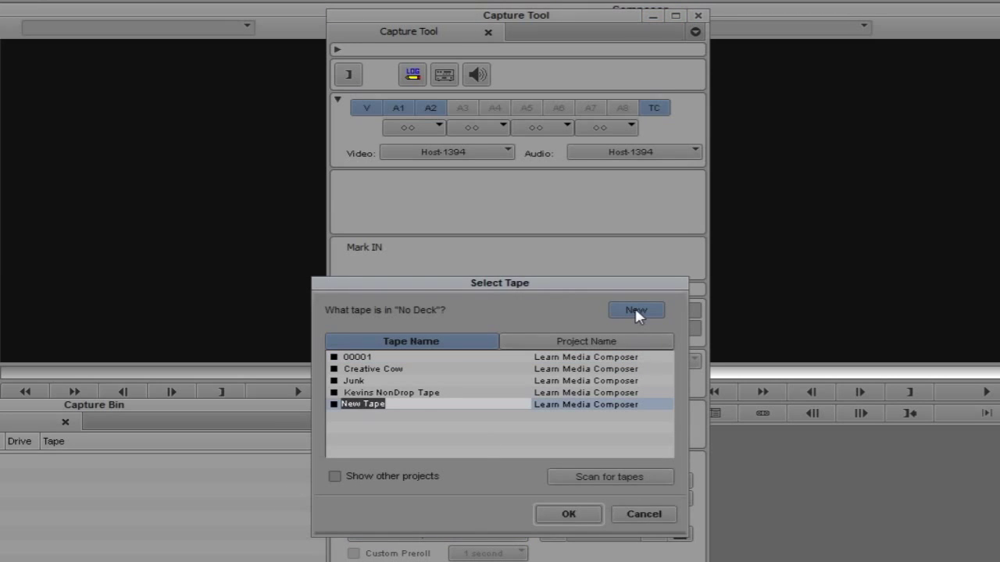
key("BackSpace")
type("Kevins Logging Tape")
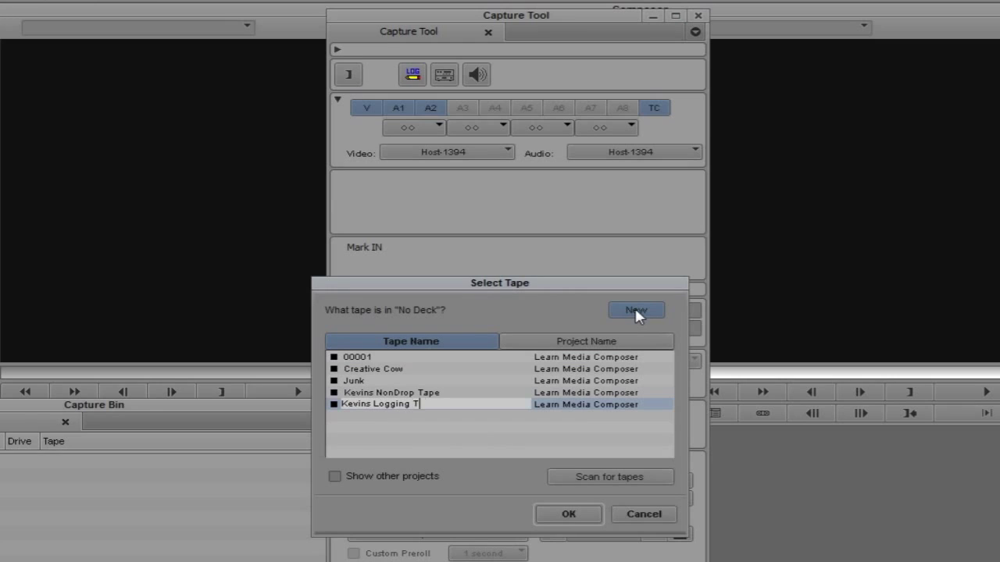
left_click(575, 513)
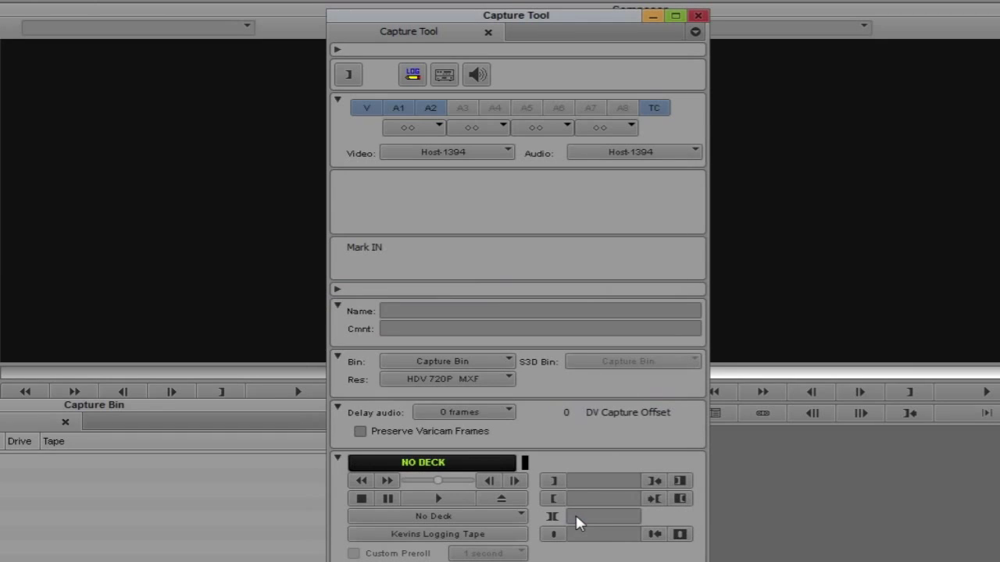
- Log 'Kevin's Clip Number 1' with IN 01:00:00:00 and duration 10:00 into the Capture Bin
left_click(578, 478)
type("01:00:00:00")
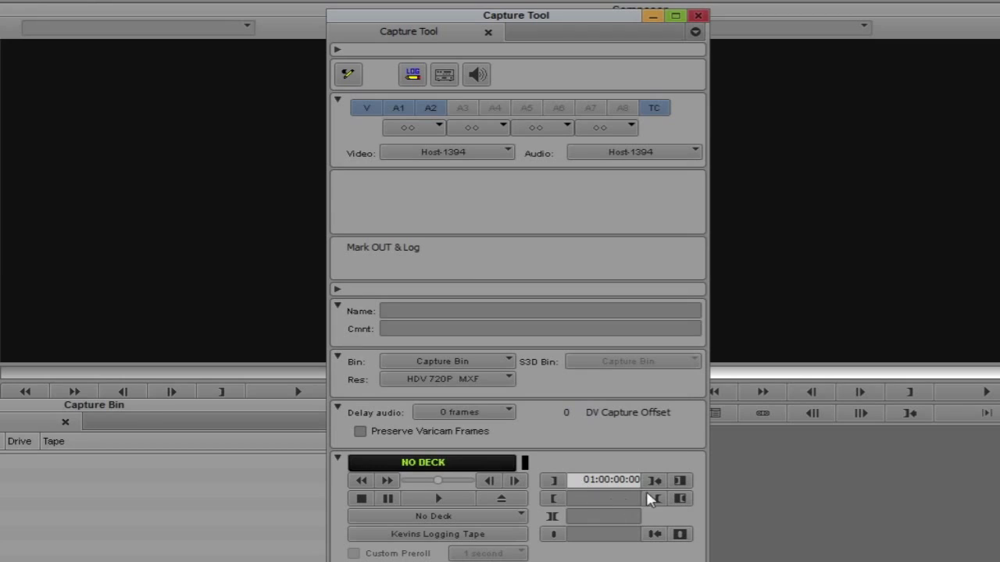
left_click(608, 519)
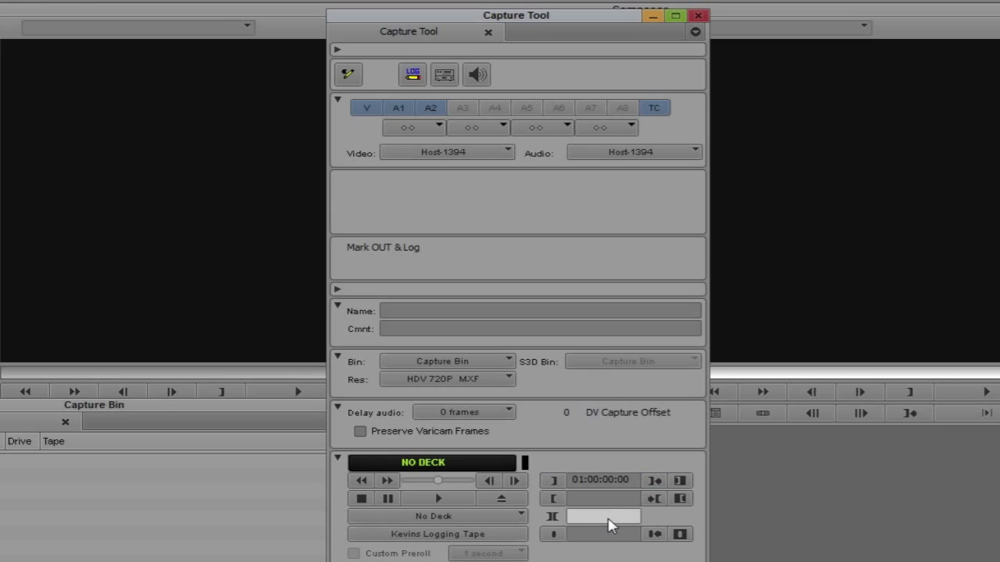
type("10:00")
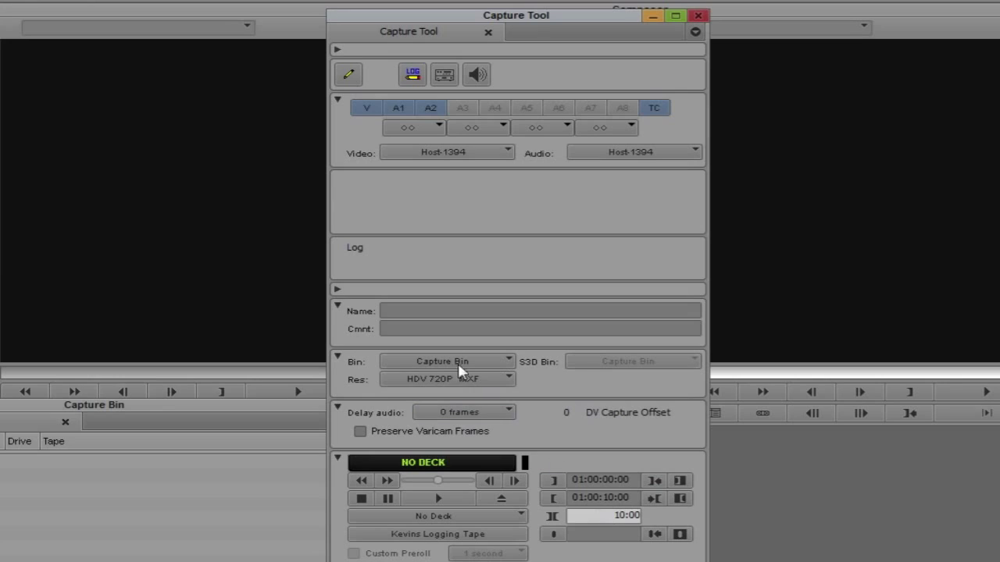
left_click(435, 313)
type("Kevin's Clip")
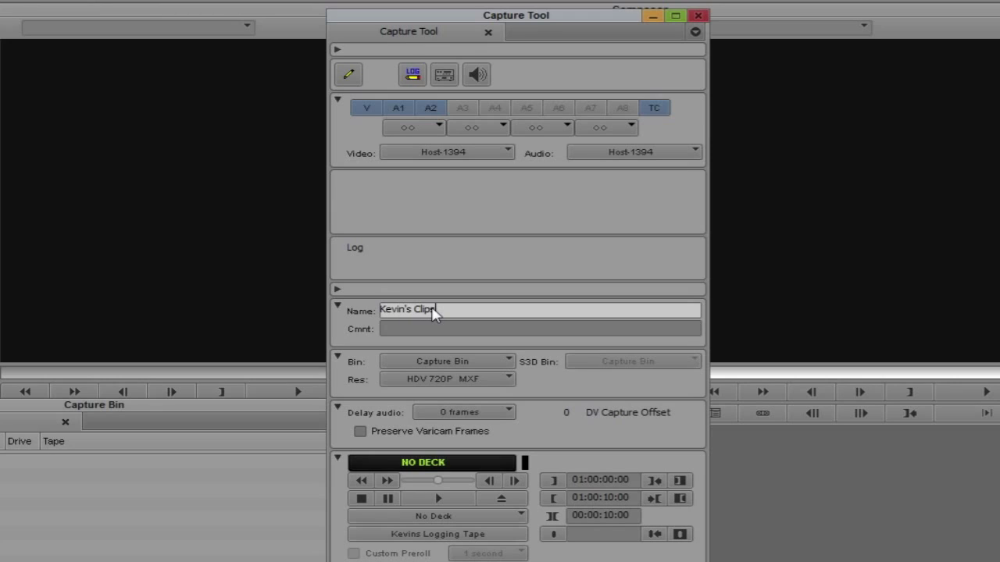
type(" Number 1")
left_click(347, 78)
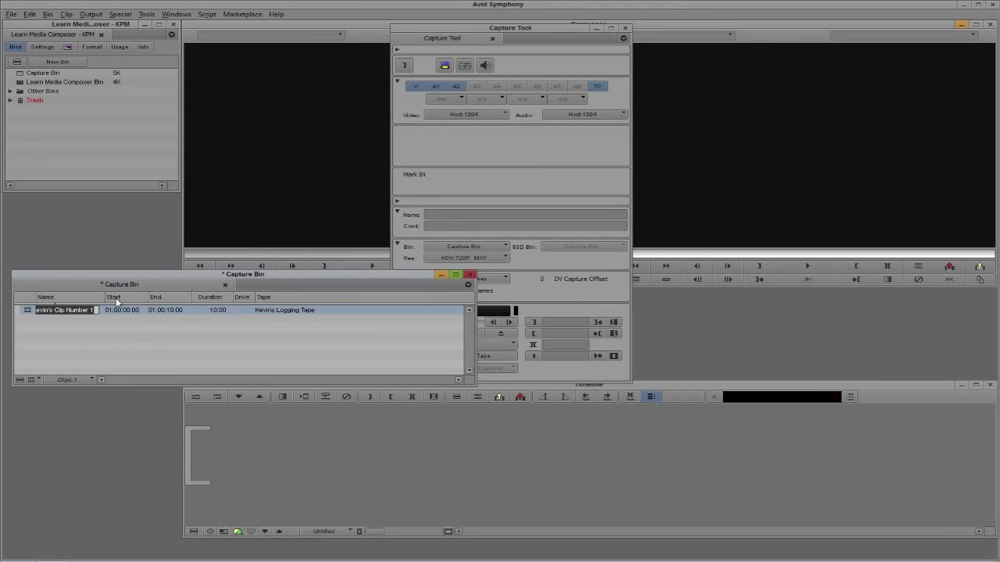
- Commit the clip name, then save the bin view as 'Clips', replacing the existing one
left_click(100, 359)
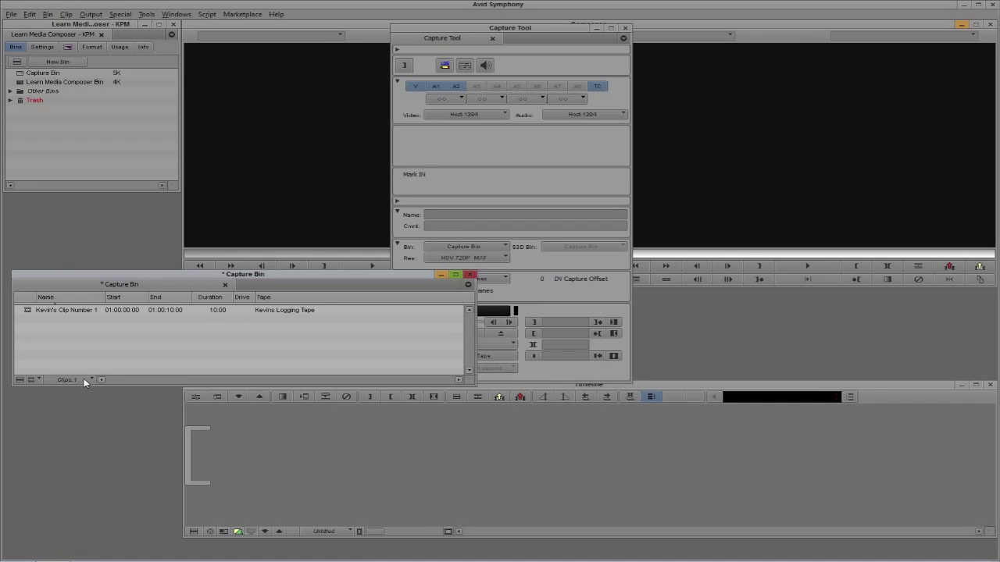
left_click(88, 380)
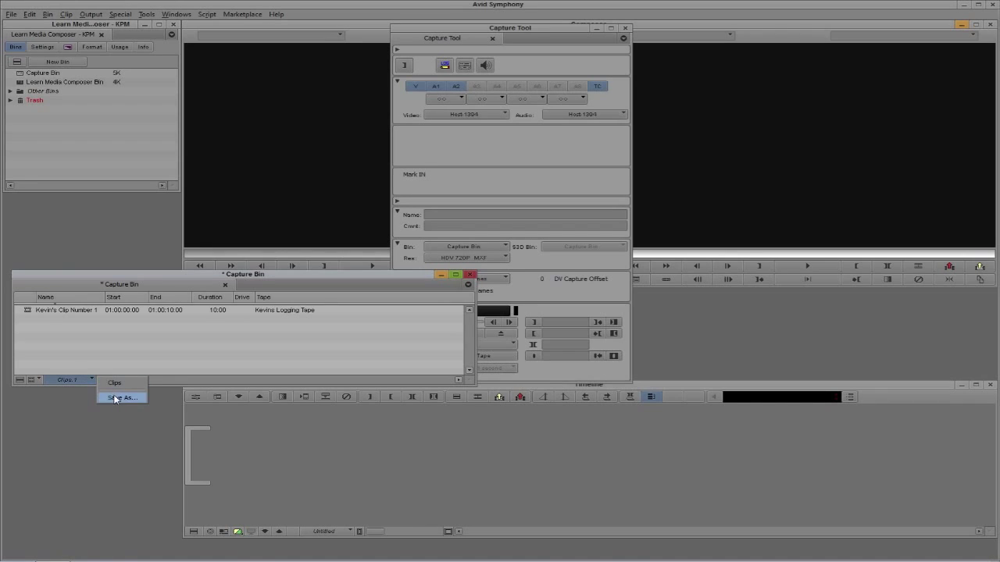
left_click(115, 399)
type("Clips")
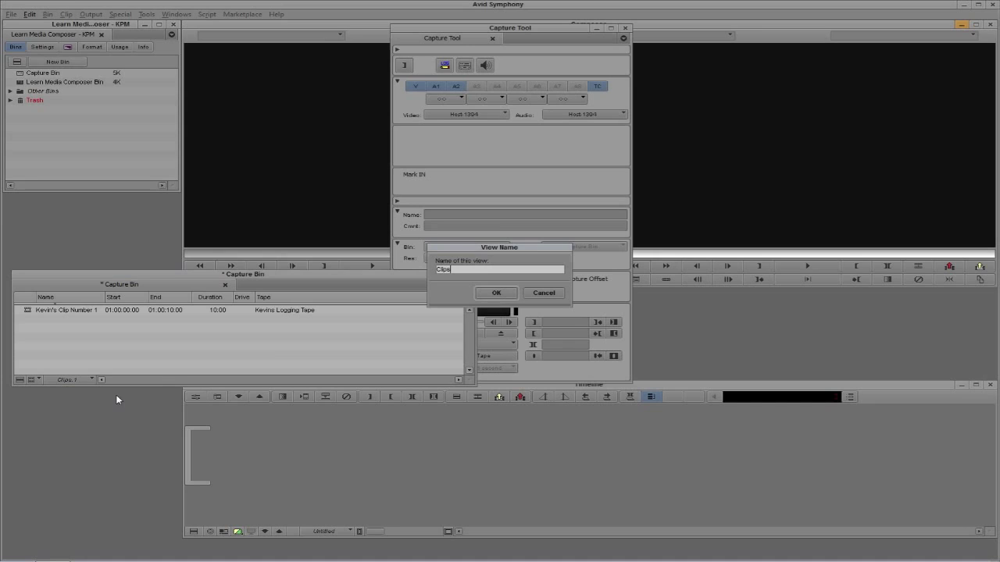
left_click(506, 293)
left_click(524, 291)
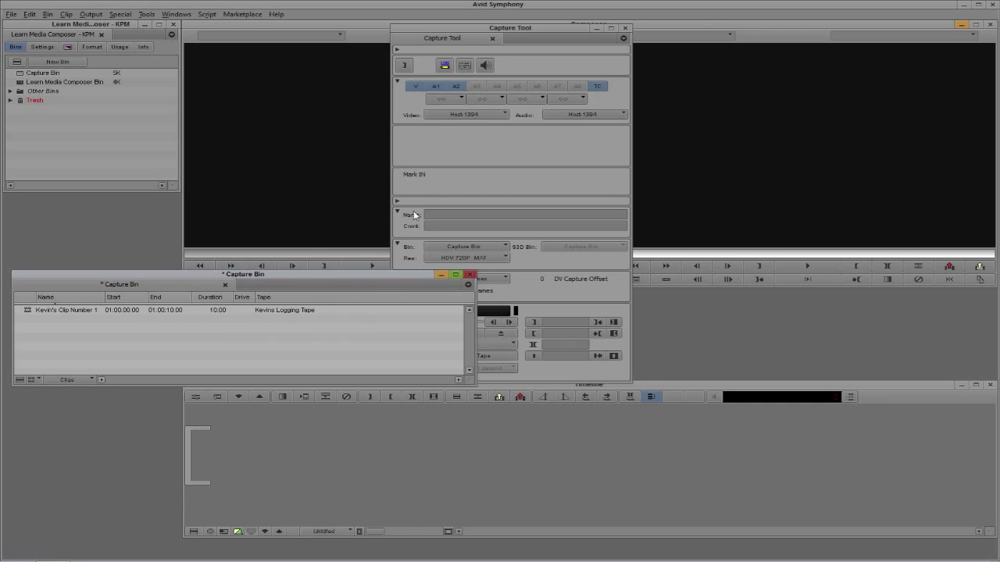
- Log 'Awesome Clip Number 2' from 01:00:10:00 to 01:00:30:00 into the Capture Bin
left_click_drag(450, 36, 527, 32)
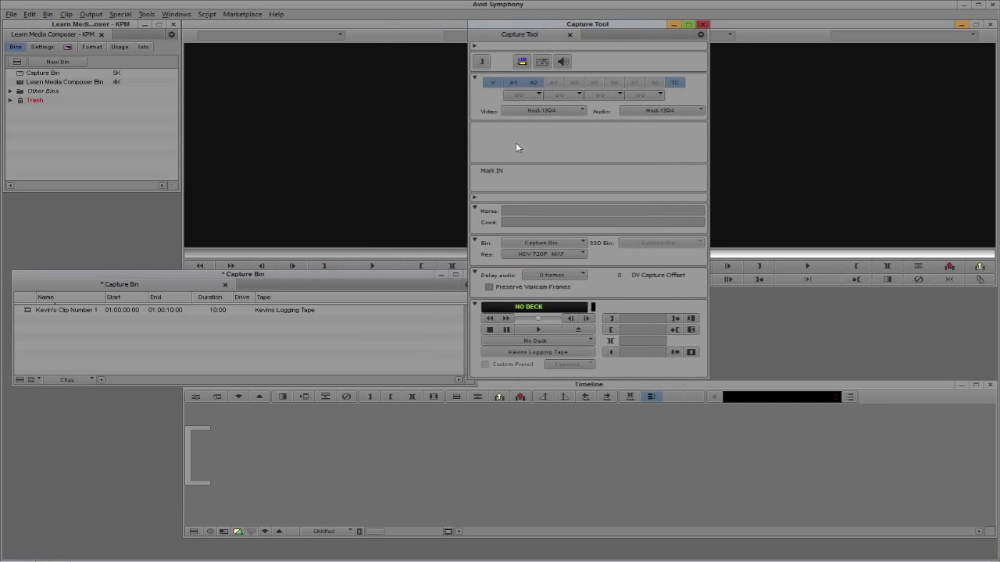
left_click(518, 213)
type("Awesome Clip ")
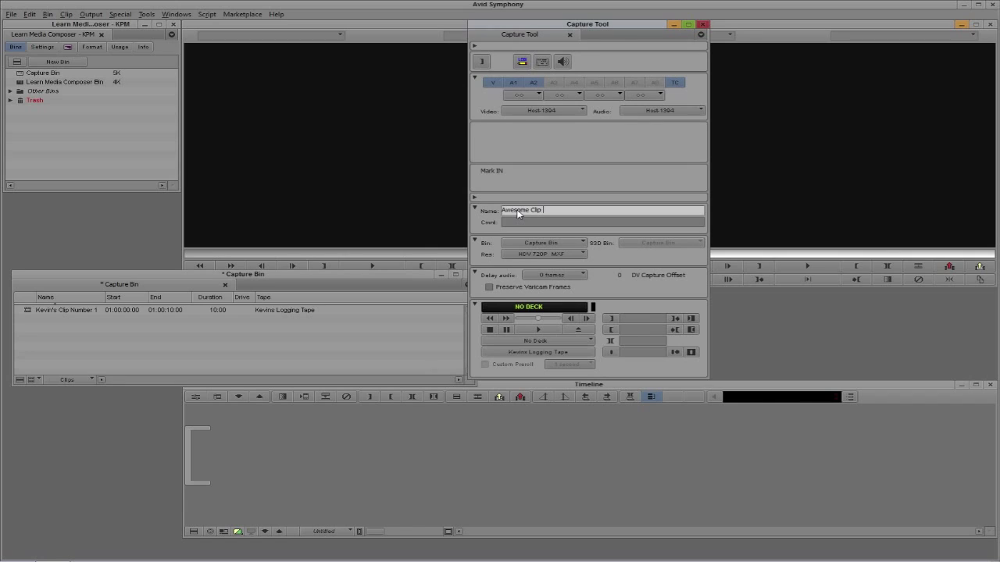
type("Number 2")
left_click(641, 319)
type("i1001")
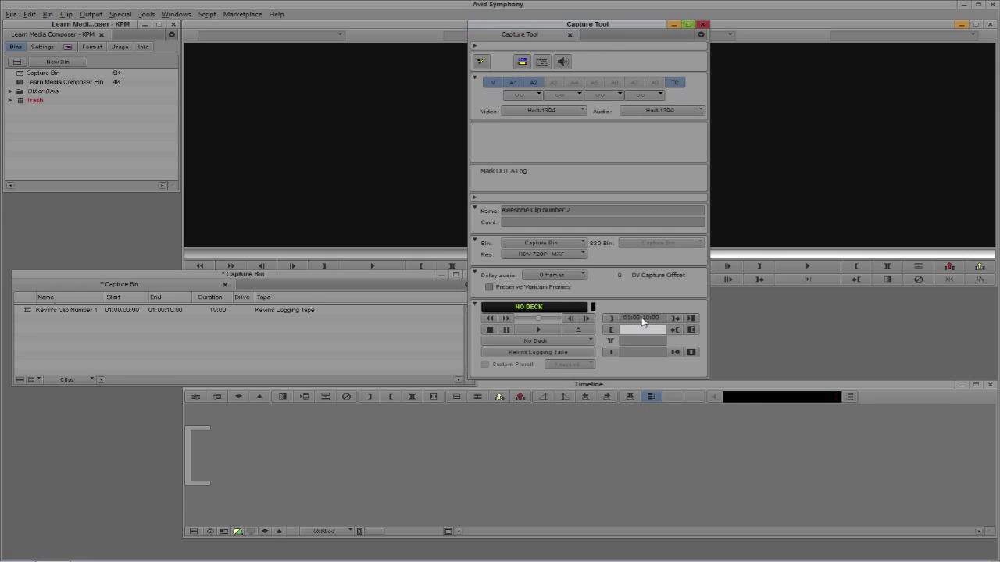
type("o3000")
key("Return")
left_click(482, 62)
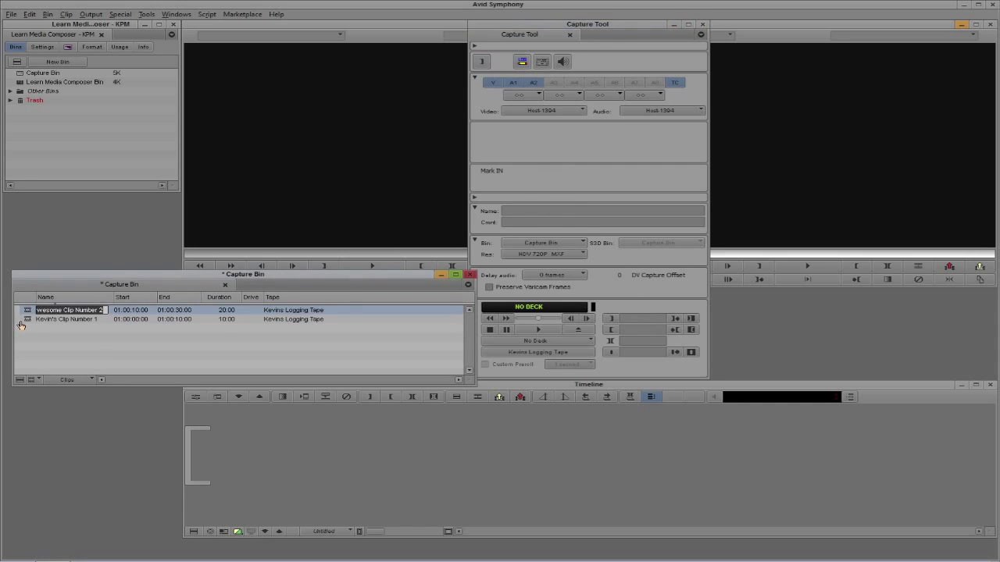
- Log 'Excellent Clip Number 3' with IN 01:00:40:00 and a 15:00 duration
left_click(539, 212)
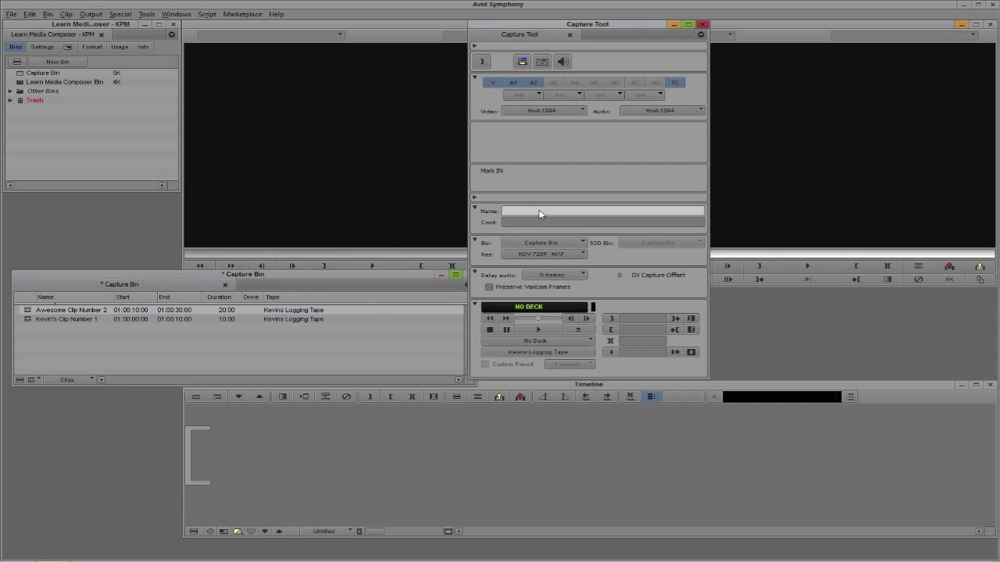
type("Excellent Clip Number 3")
left_click(642, 320)
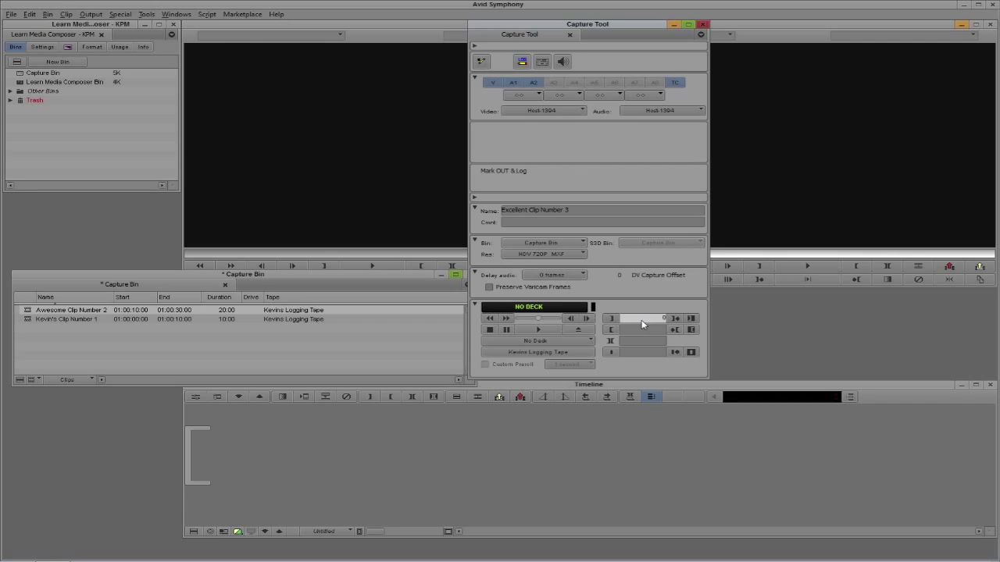
type("01004000")
key("Return")
type("15:00")
key("F4")
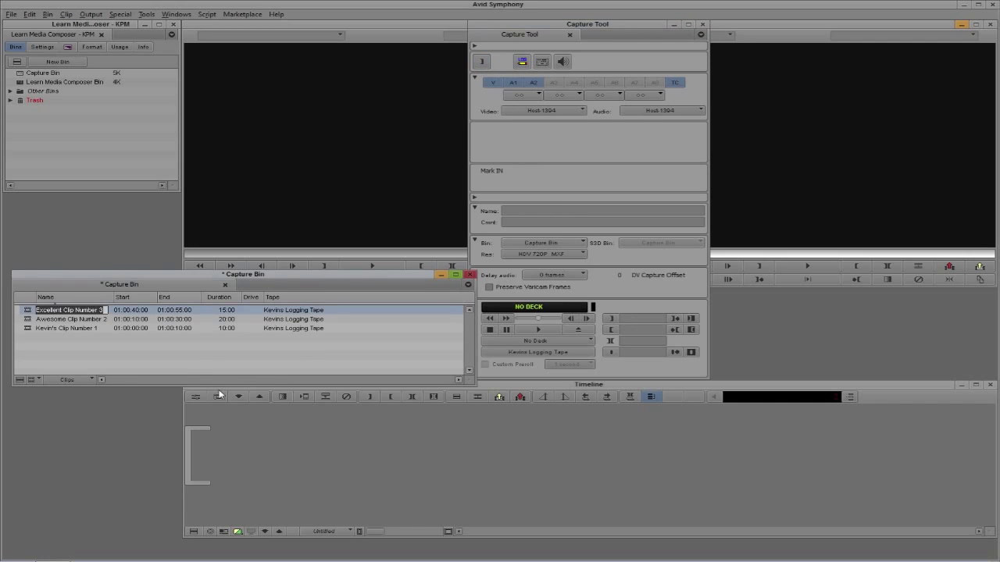
- Save the Capture Bin with Ctrl+S and select all three logged clips
left_click(193, 355)
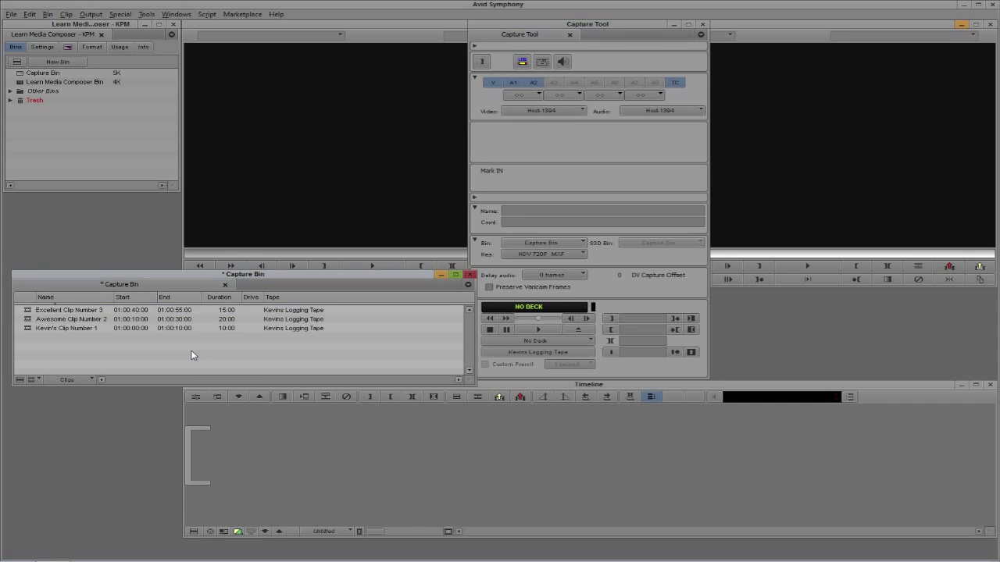
key("ctrl+s")
key("ctrl+a")
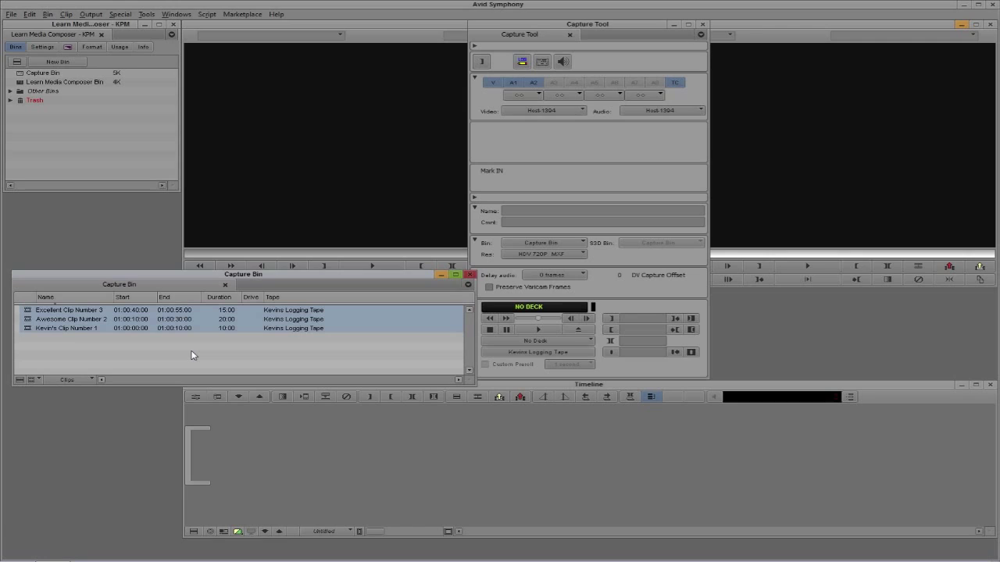
left_click(66, 14)
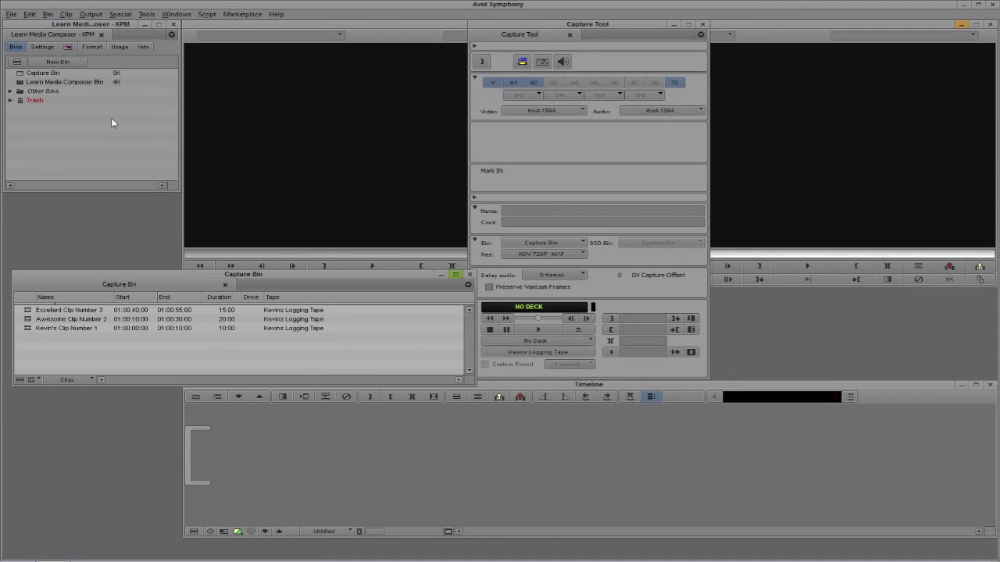
- Open the Capture entry from the Project window's Settings list
left_click(90, 19)
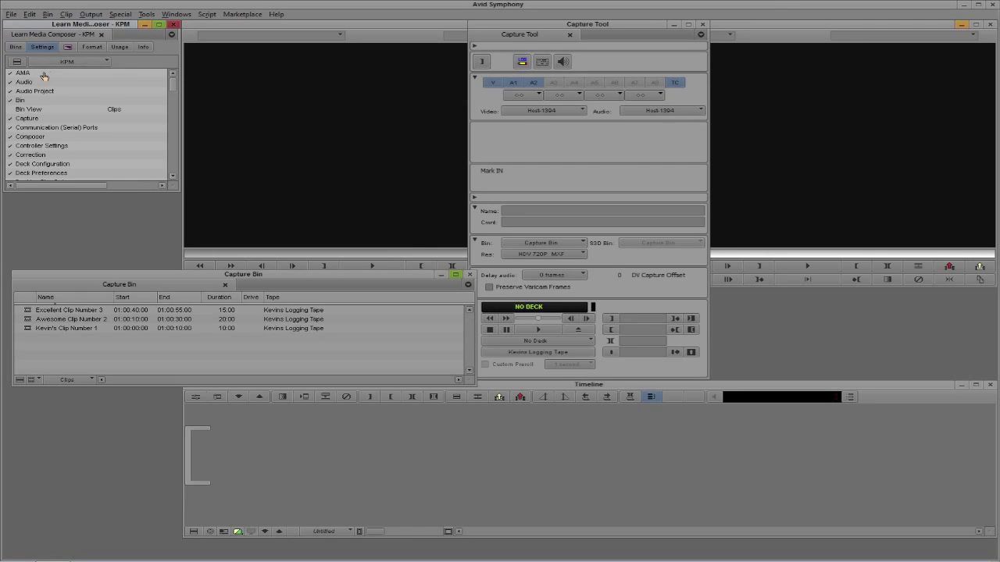
double_click(33, 122)
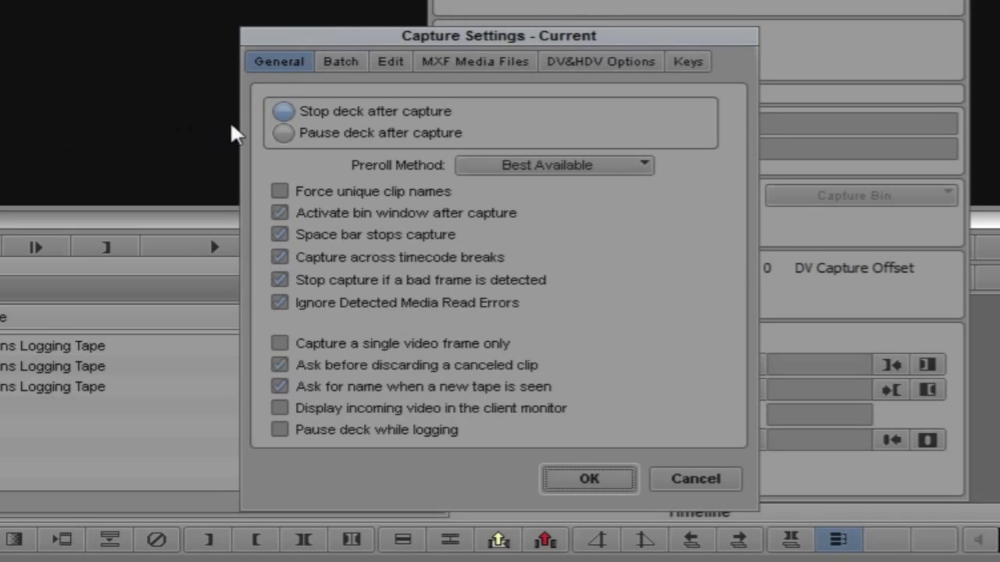
- Select 'Pause deck after capture' and look over the Preroll Method choices
left_click(284, 134)
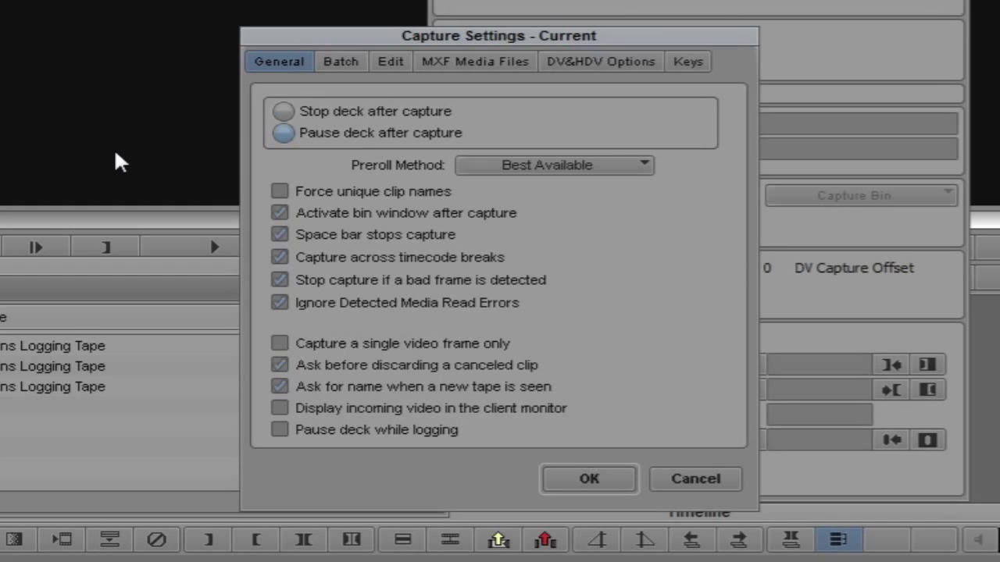
left_click(642, 166)
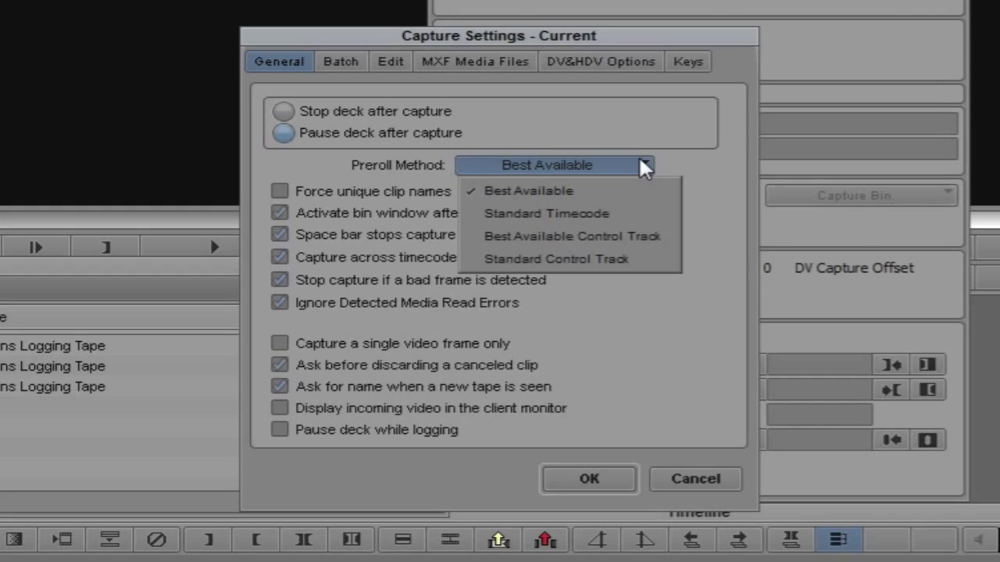
- Leave preroll at Best Available and uncheck 'Ignore Detected Media Read Errors'
left_click(733, 175)
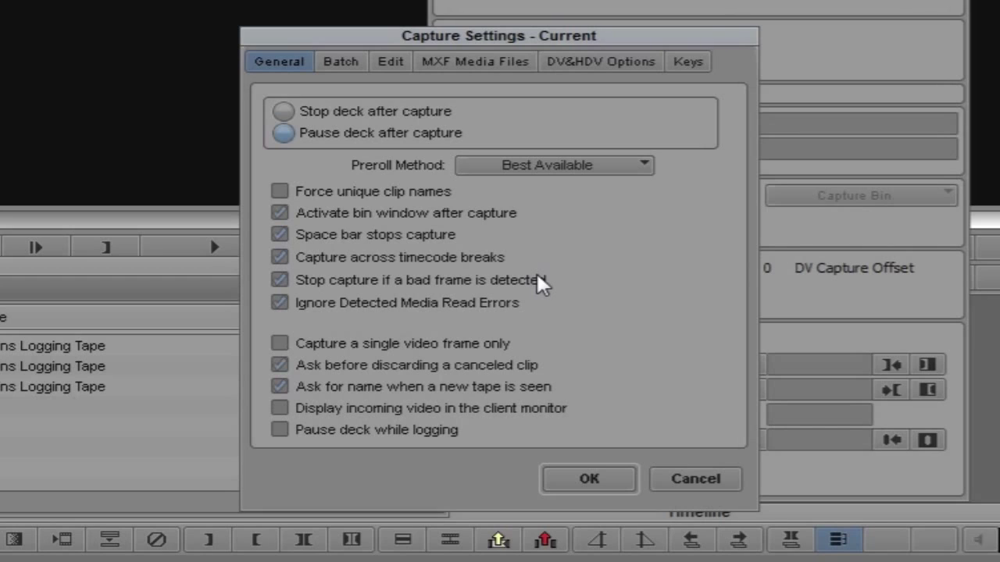
left_click(275, 302)
- On the Batch tab, check 'Log errors to the console and continue capturing'
left_click(340, 61)
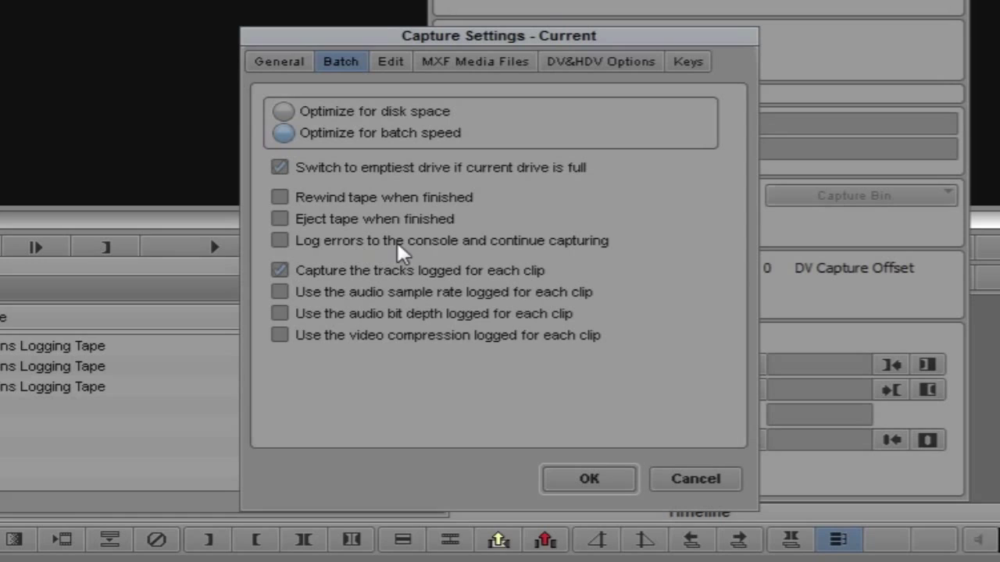
left_click(280, 240)
- Move the Capture Settings window aside, review Batch, then show DV&HDV Options
left_click_drag(610, 32, 249, 0)
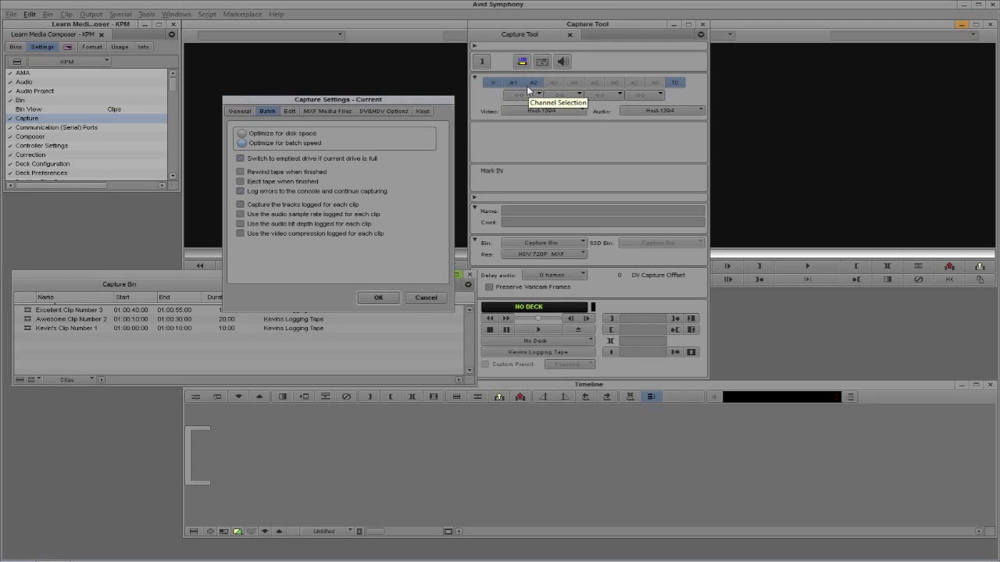
left_click(240, 205)
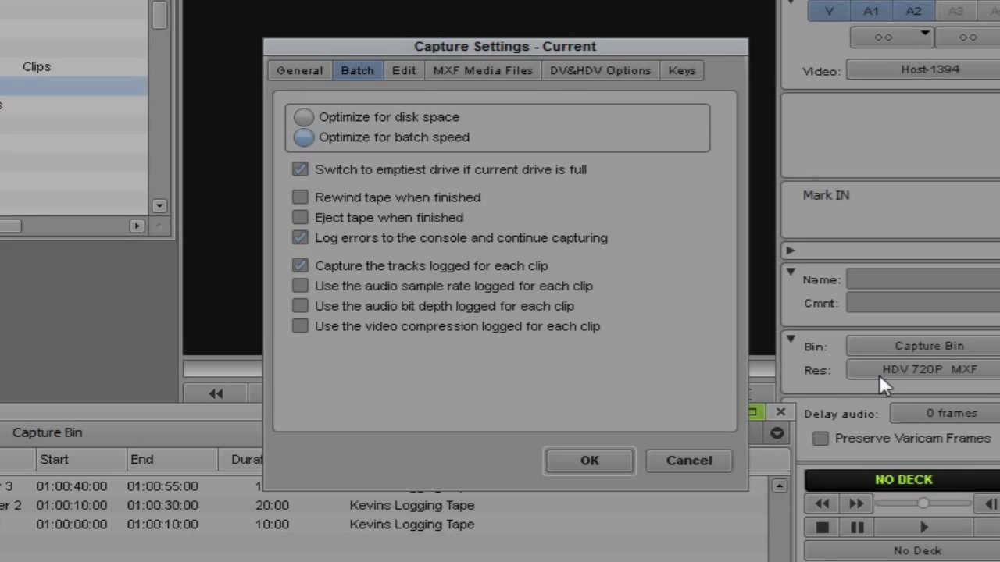
left_click(586, 72)
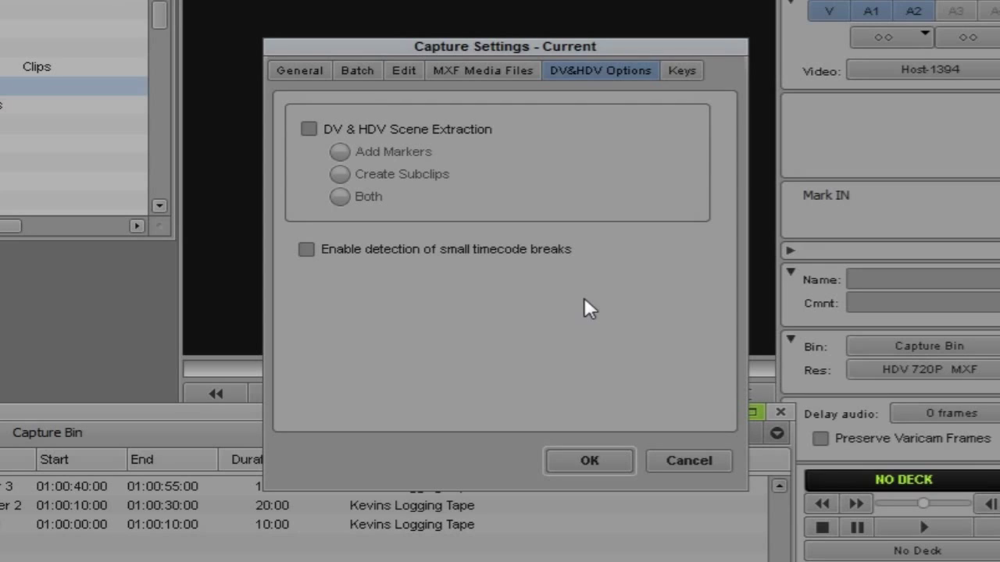
- Check DV & HDV Scene Extraction, keeping Add Markers selected
left_click(408, 129)
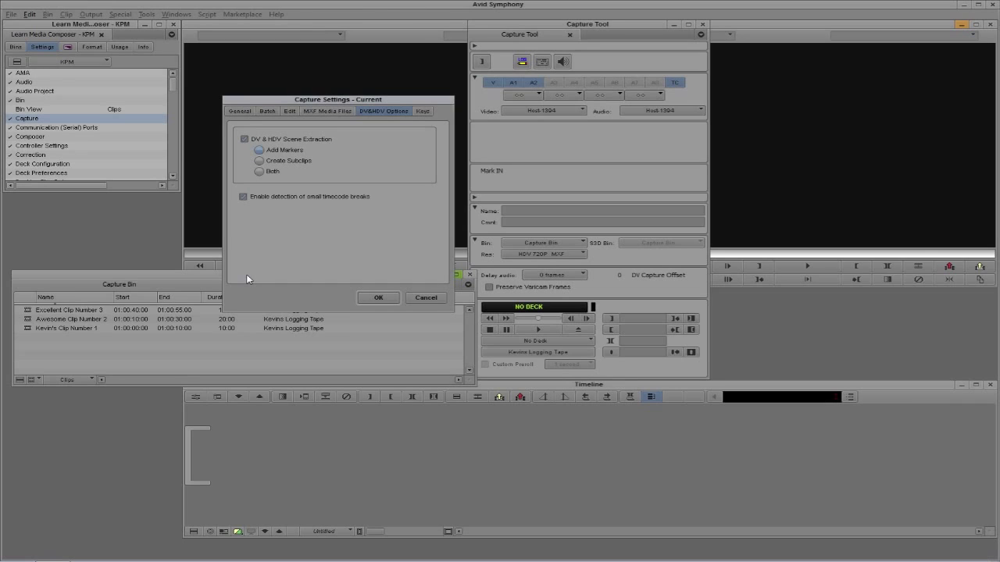
- Confirm the Capture Settings with OK, returning to the Capture Bin
left_click(378, 298)
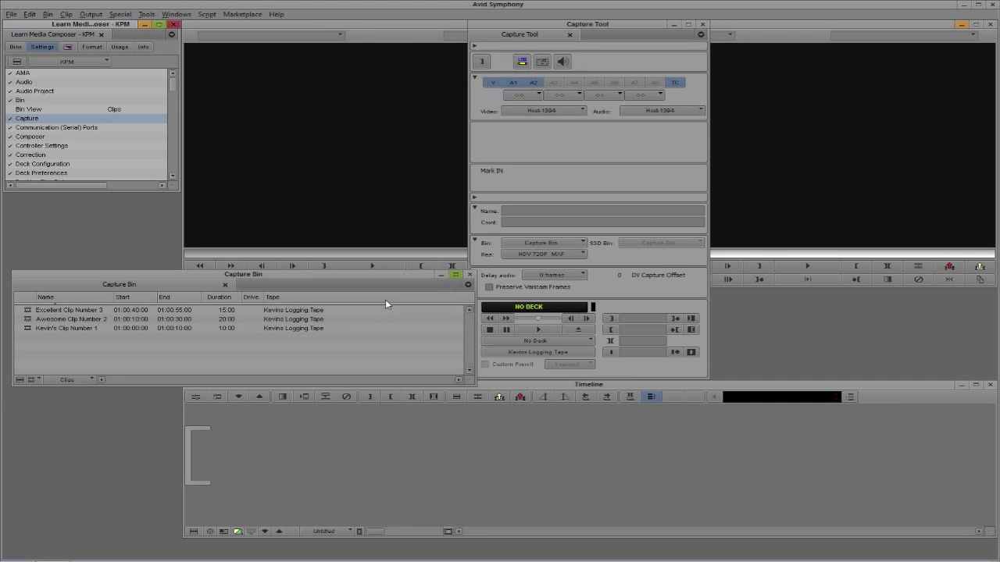